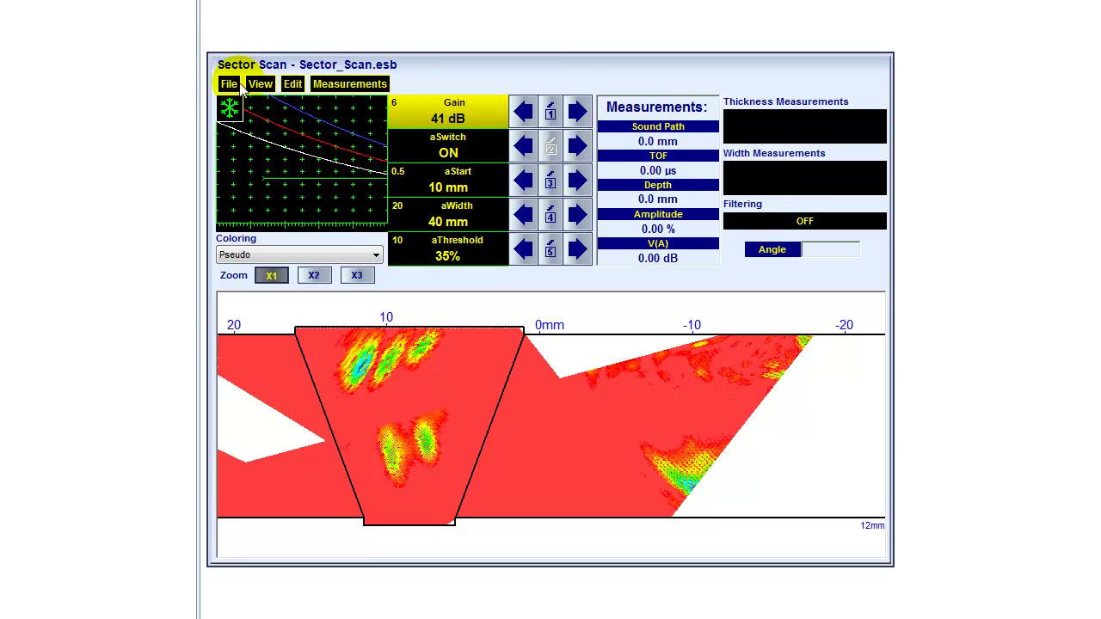
- Browse the File and View menus, ending on the File commands with Snapshots highlighted
left_click(229, 84)
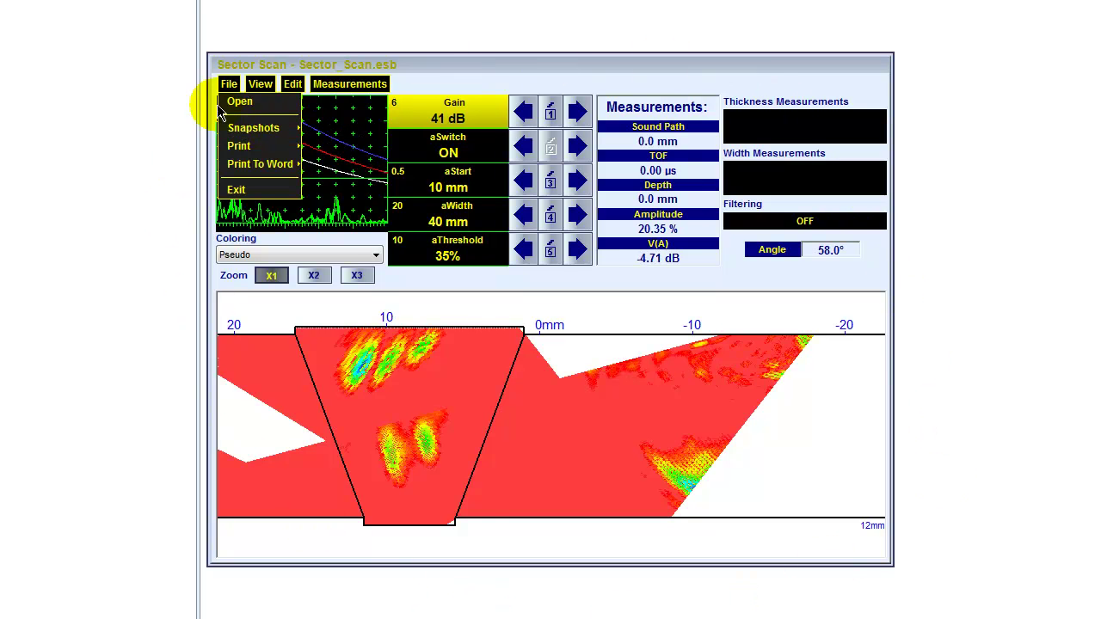
left_click(260, 83)
left_click(228, 84)
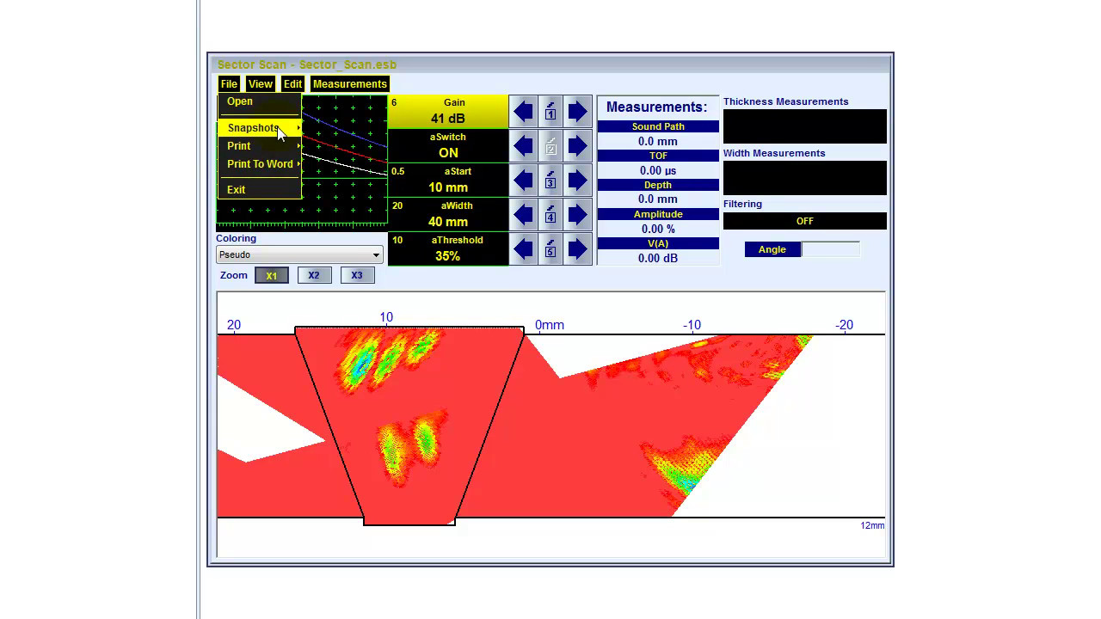
- Review the ISONIC 2009 PA Pulser Receiver summary (41 dB gain, gate and DAC settings), then close it
left_click(261, 84)
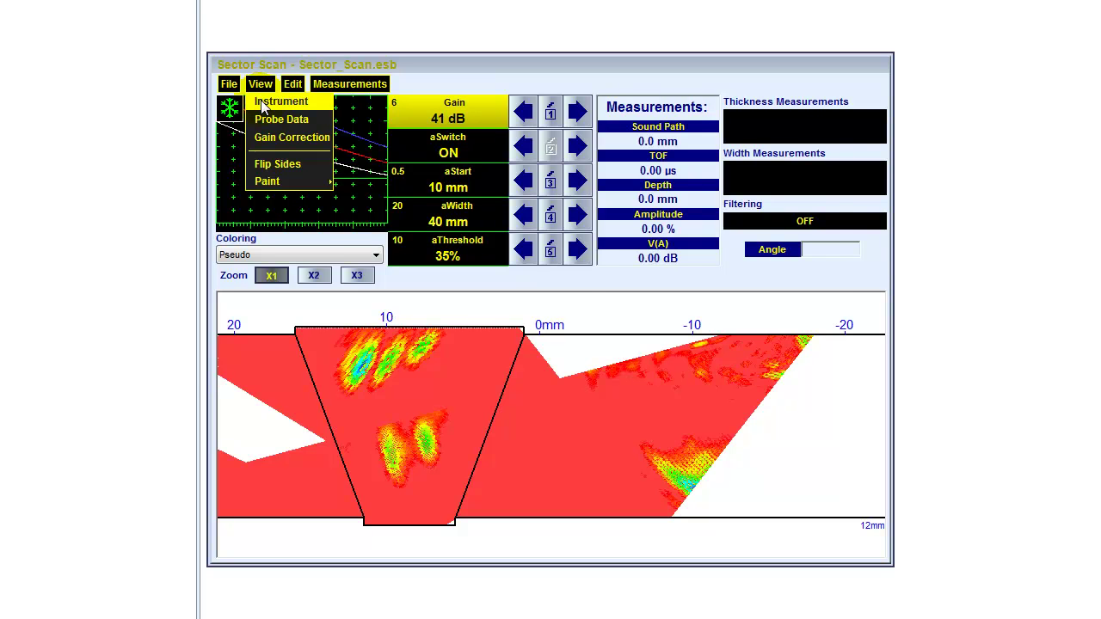
left_click(266, 102)
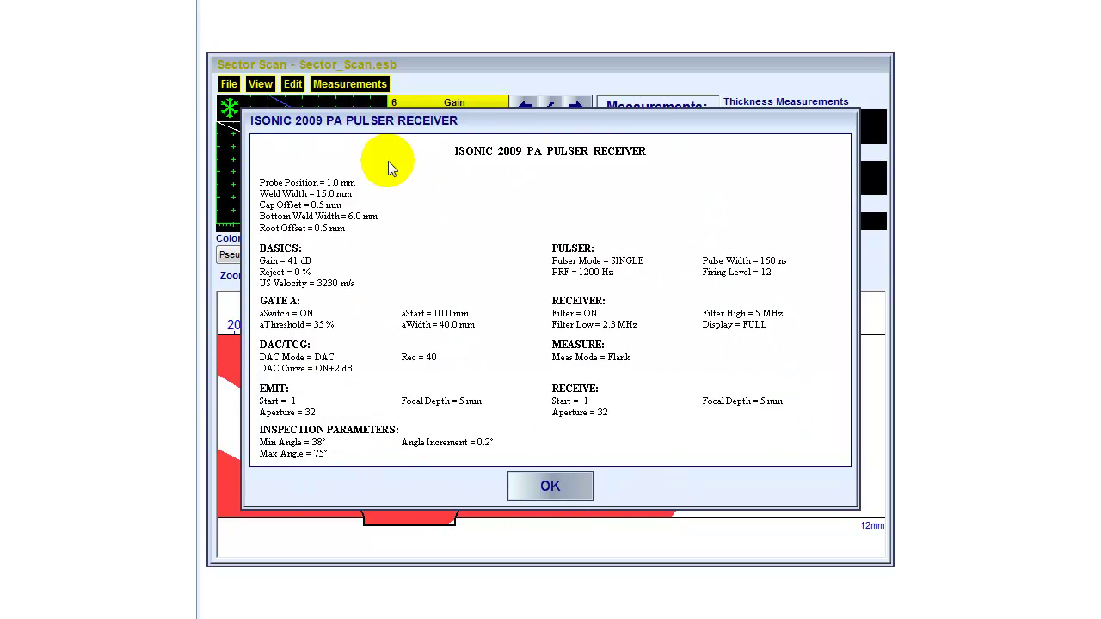
left_click(554, 484)
left_click(262, 85)
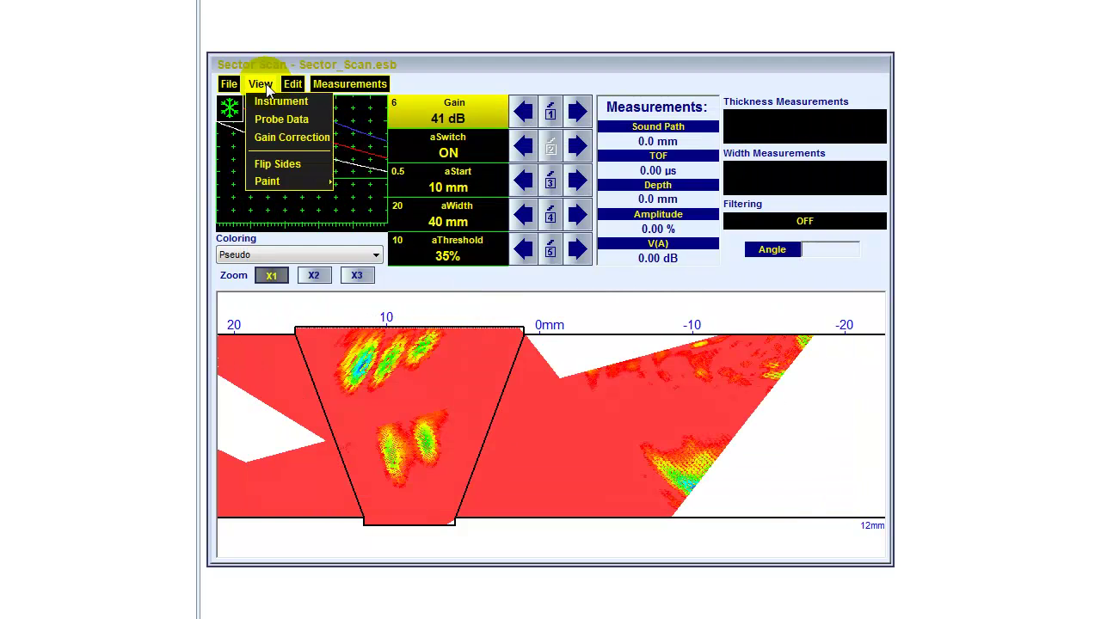
- Review the Probe And Wedge Definition (36° angle, 32 elements, 0.5 mm pitch), then close it
left_click(281, 118)
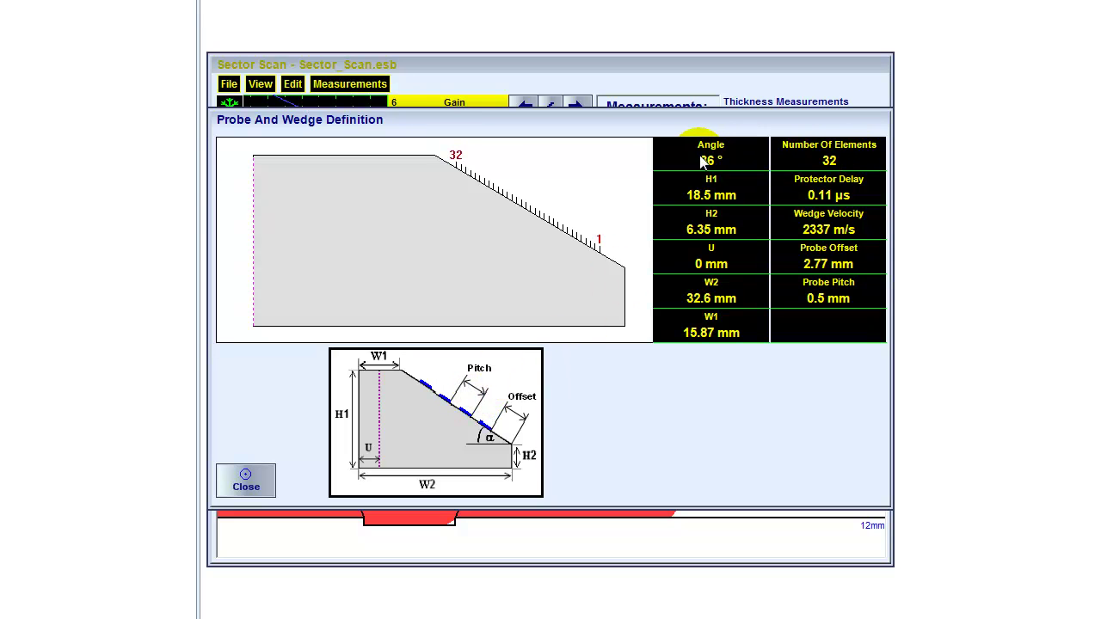
left_click(246, 483)
left_click(260, 85)
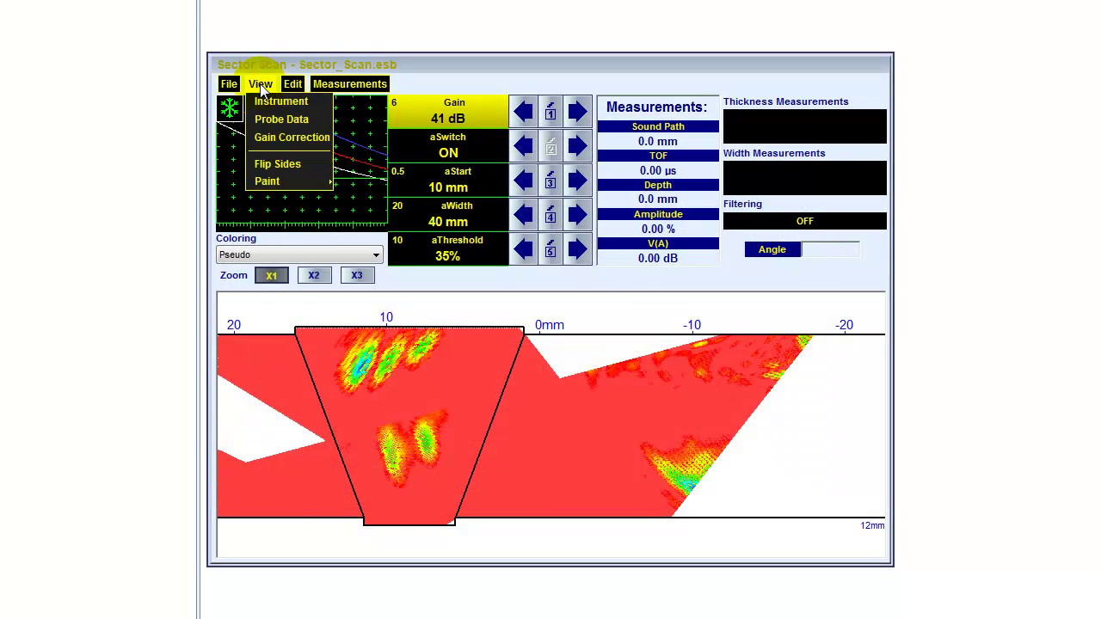
- Review the Gain Per Angle Correction chart (0 dB at 55°, 12 dB at 80°), then close it
left_click(273, 139)
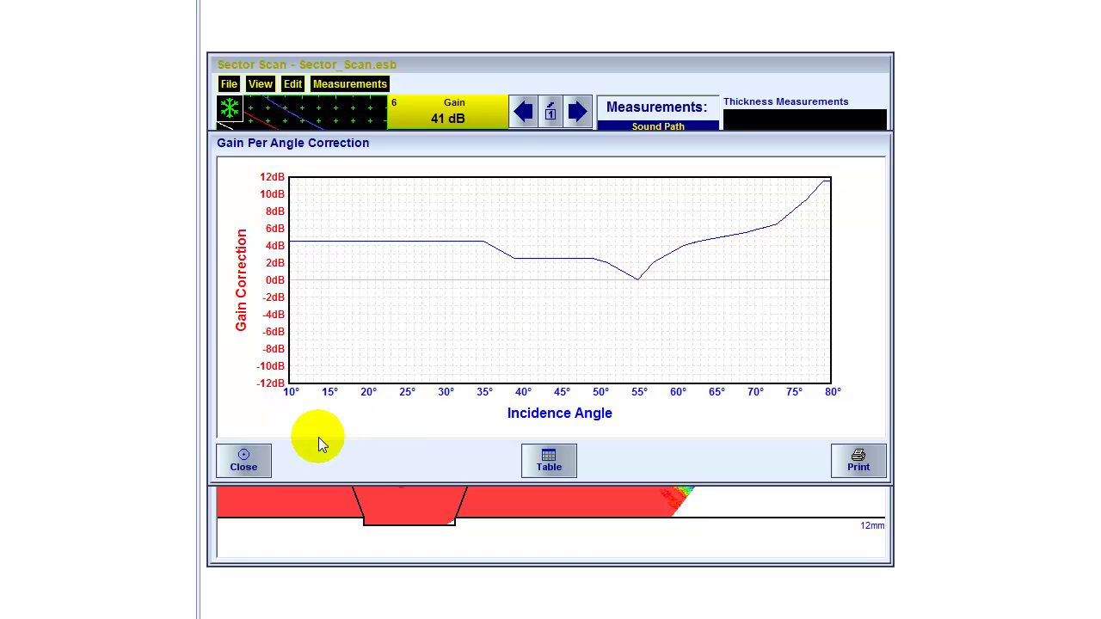
left_click(242, 461)
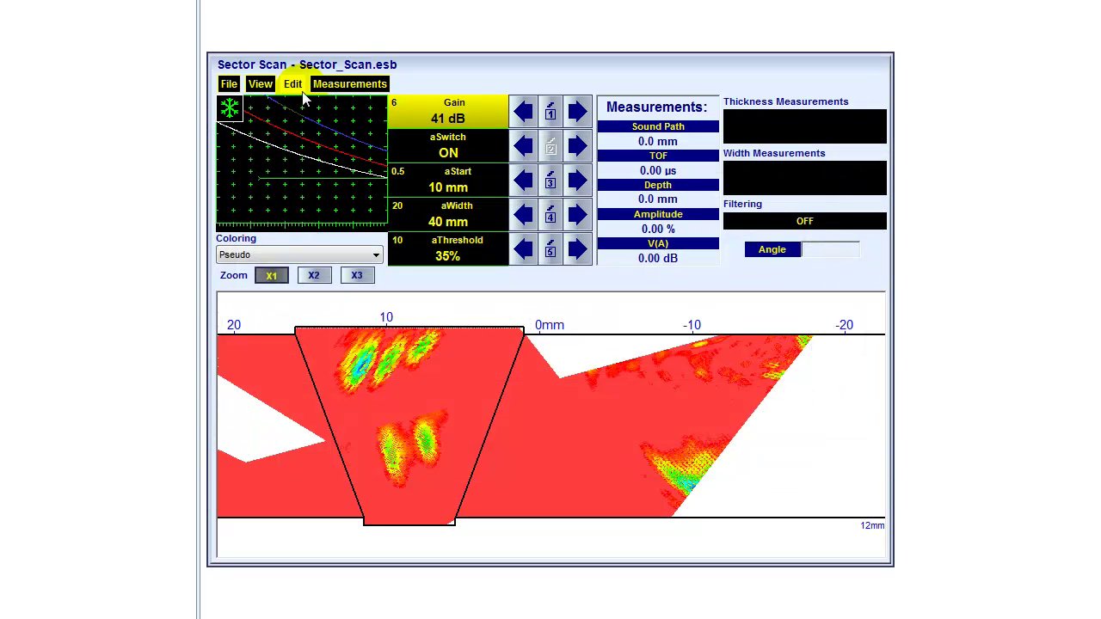
- Mirror the weld scan with Flip Sides, then flip it back to its original orientation
left_click(257, 83)
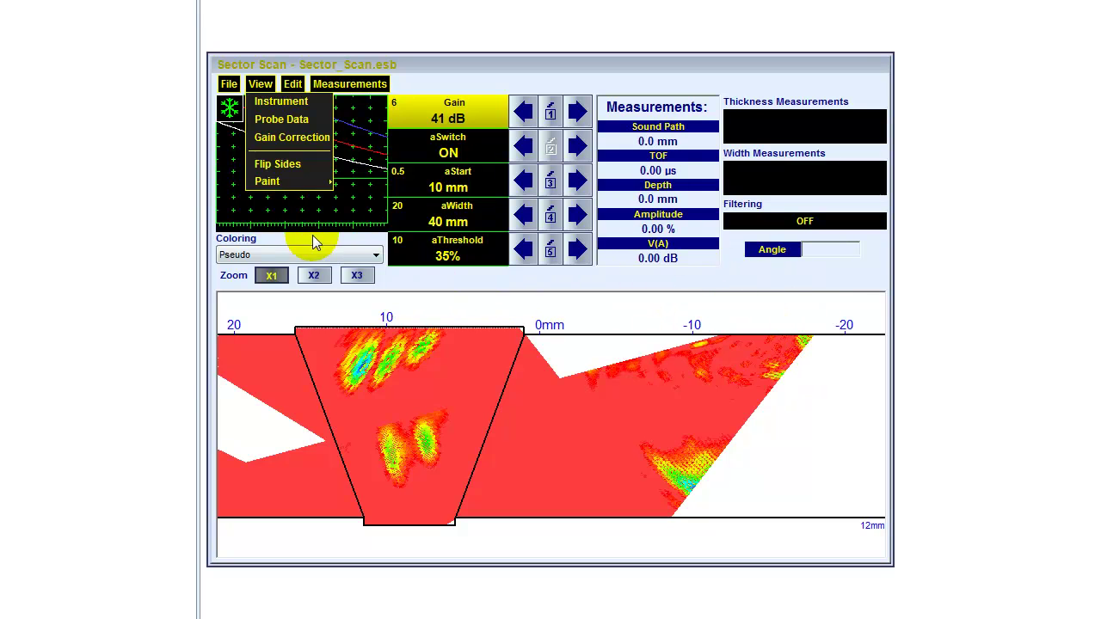
left_click(274, 166)
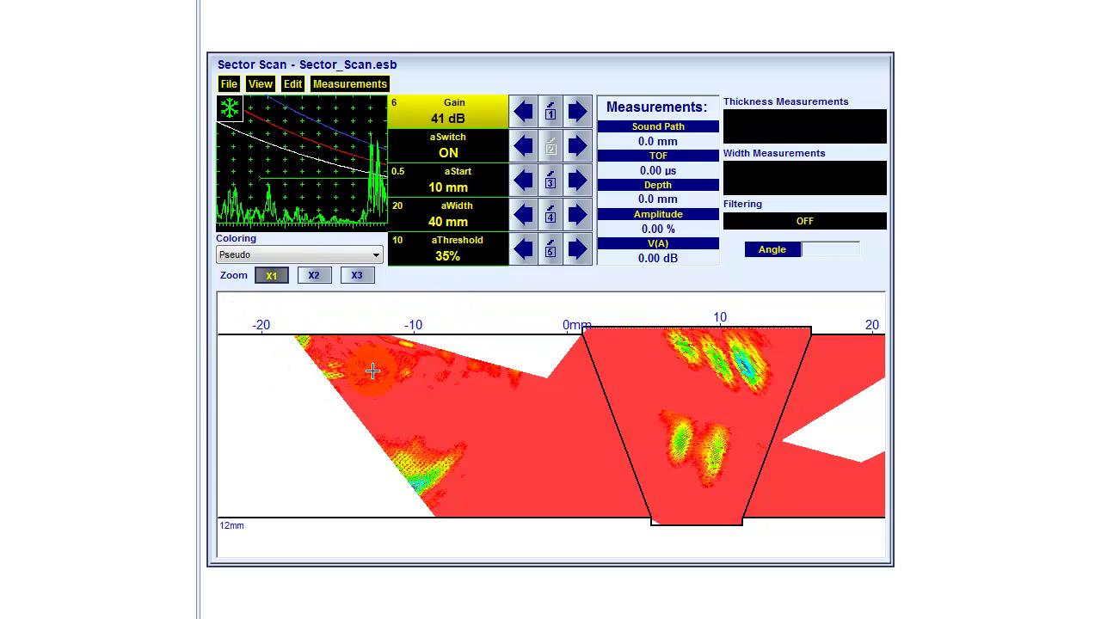
left_click(260, 85)
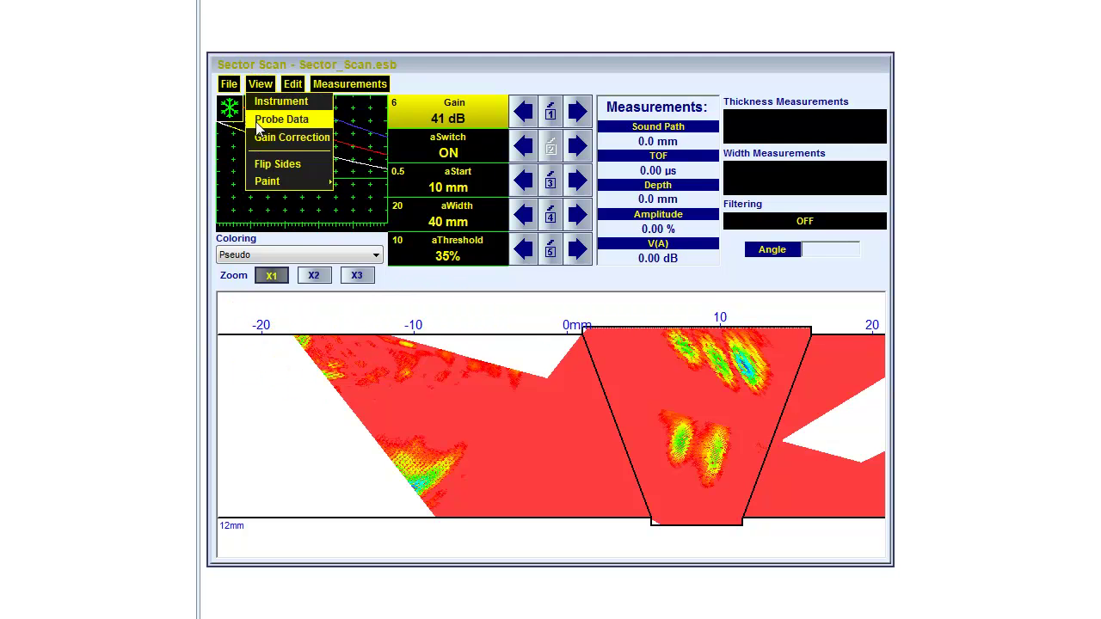
left_click(290, 164)
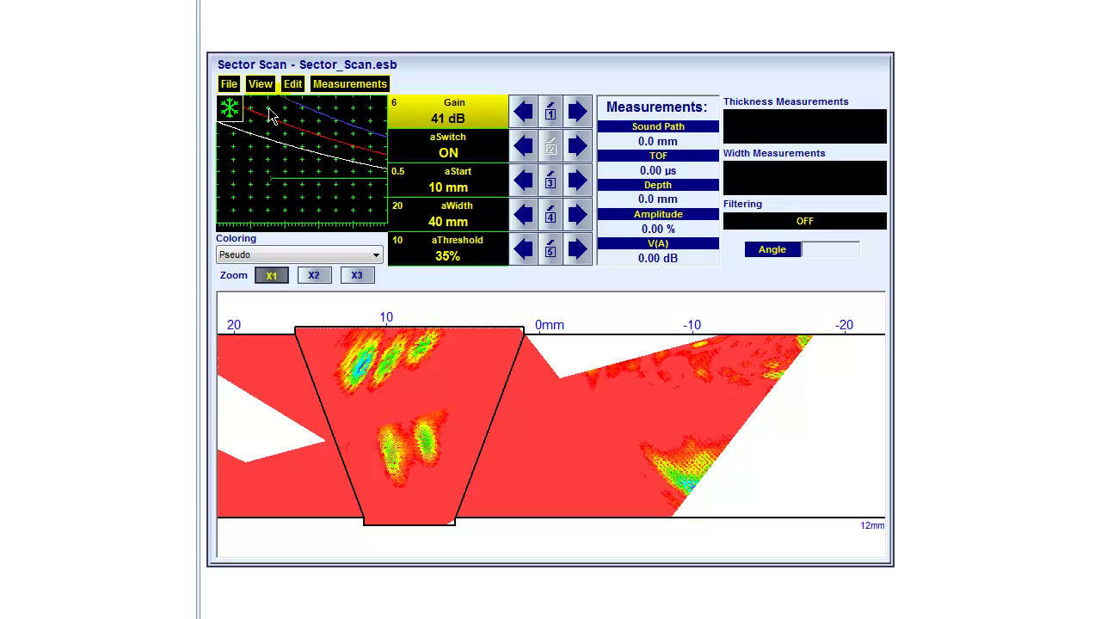
left_click(261, 83)
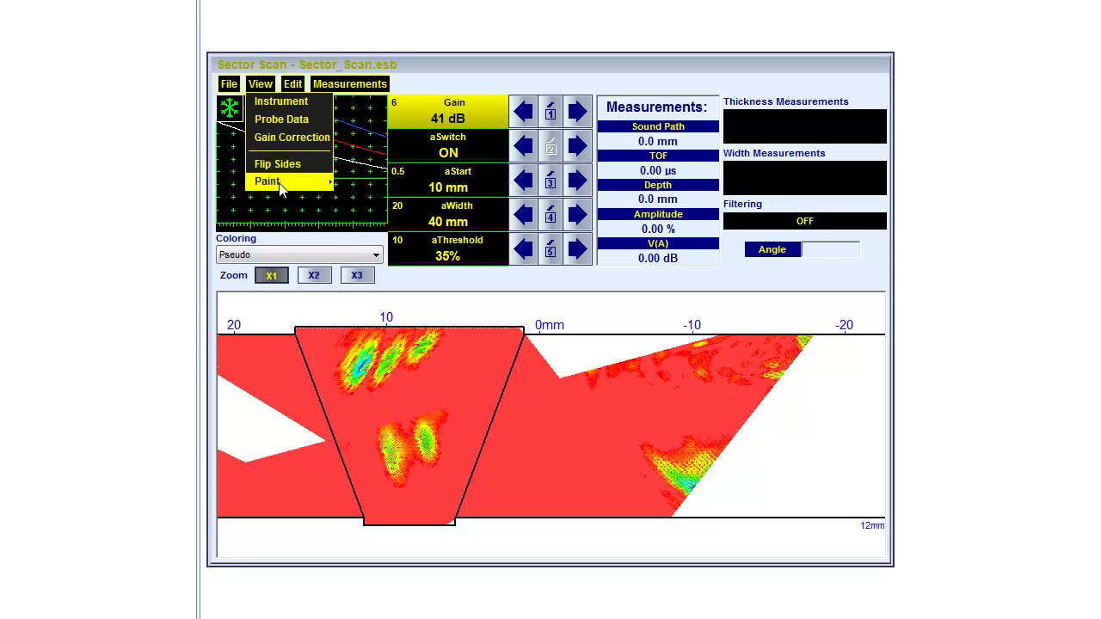
- Turn amplitude filtering on and set the colour-bar threshold to 25.1 dB
mouse_move(294, 85)
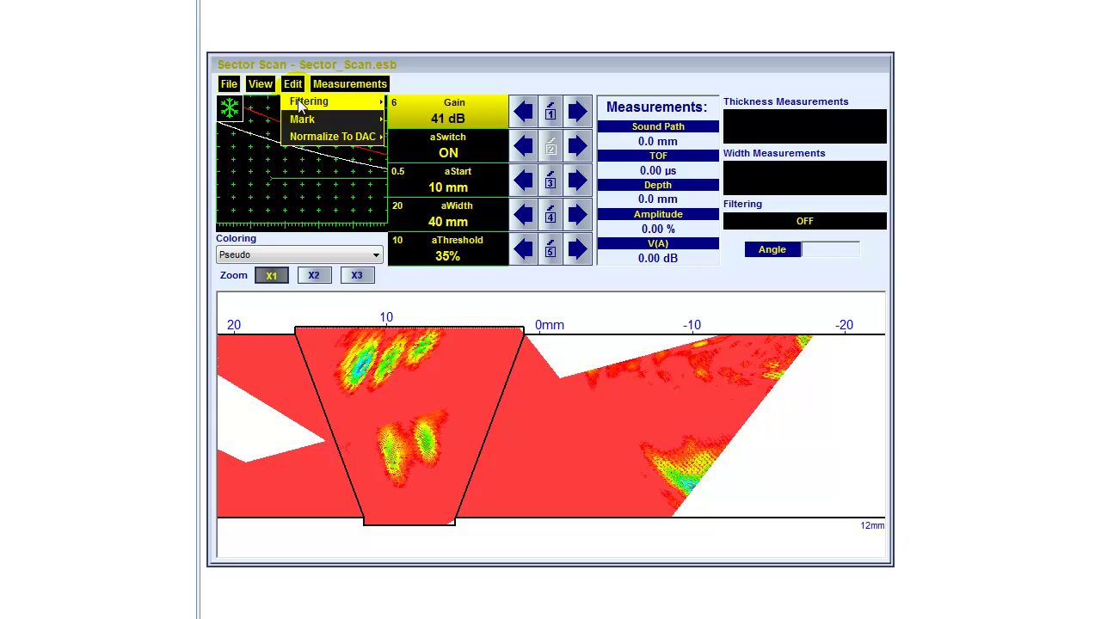
mouse_move(301, 105)
left_click(404, 105)
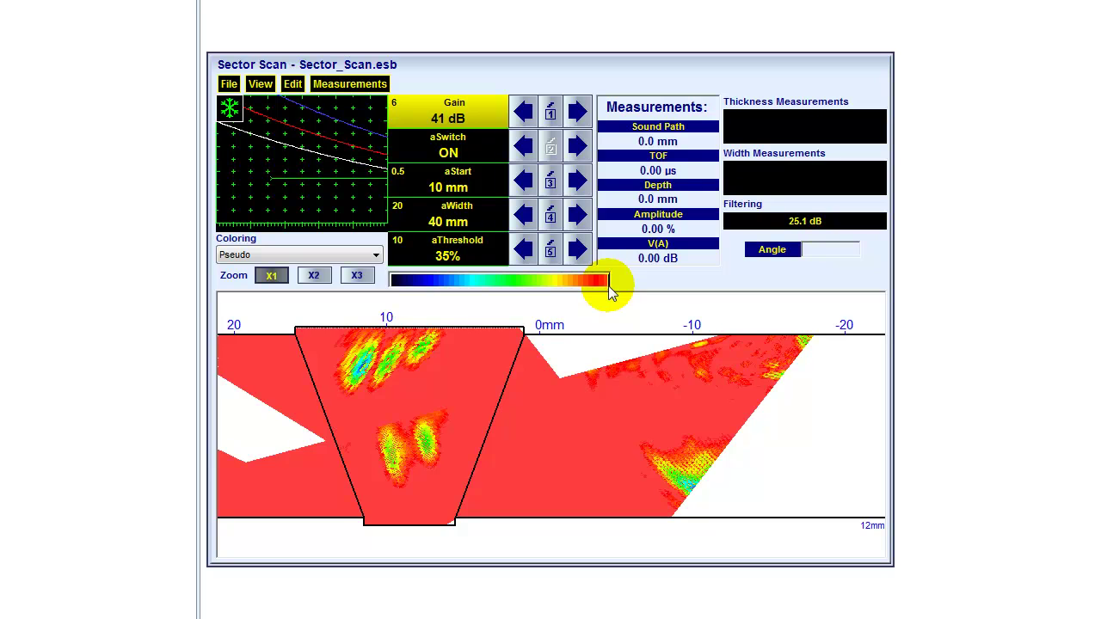
mouse_move(598, 291)
left_mouse_down()
mouse_move(516, 287)
mouse_move(608, 283)
mouse_move(595, 293)
left_mouse_up()
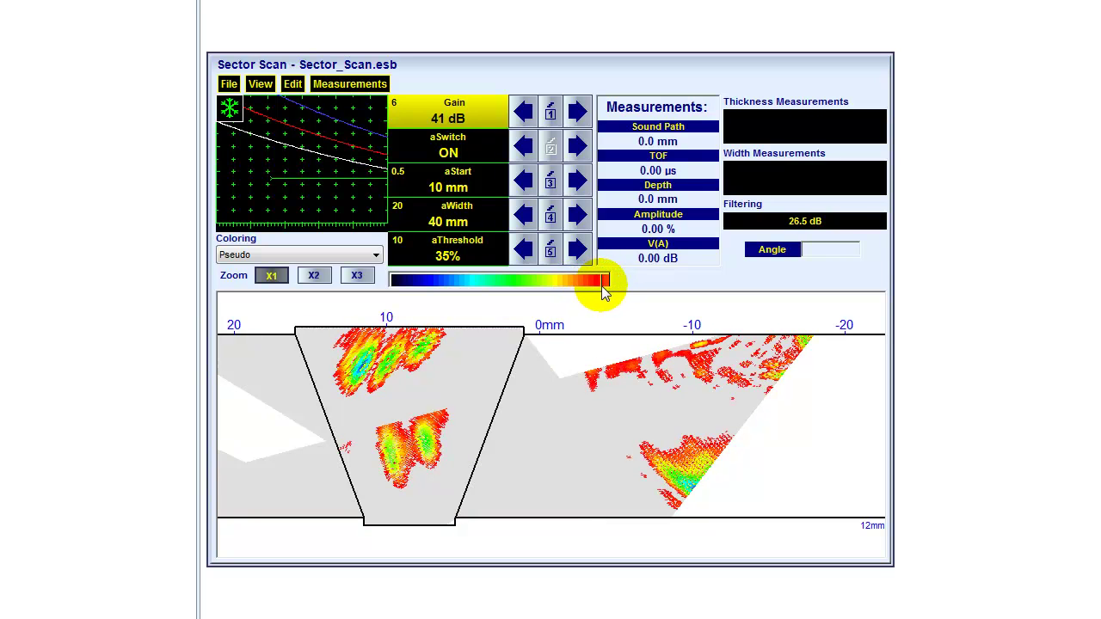
left_click_drag(602, 288, 608, 285)
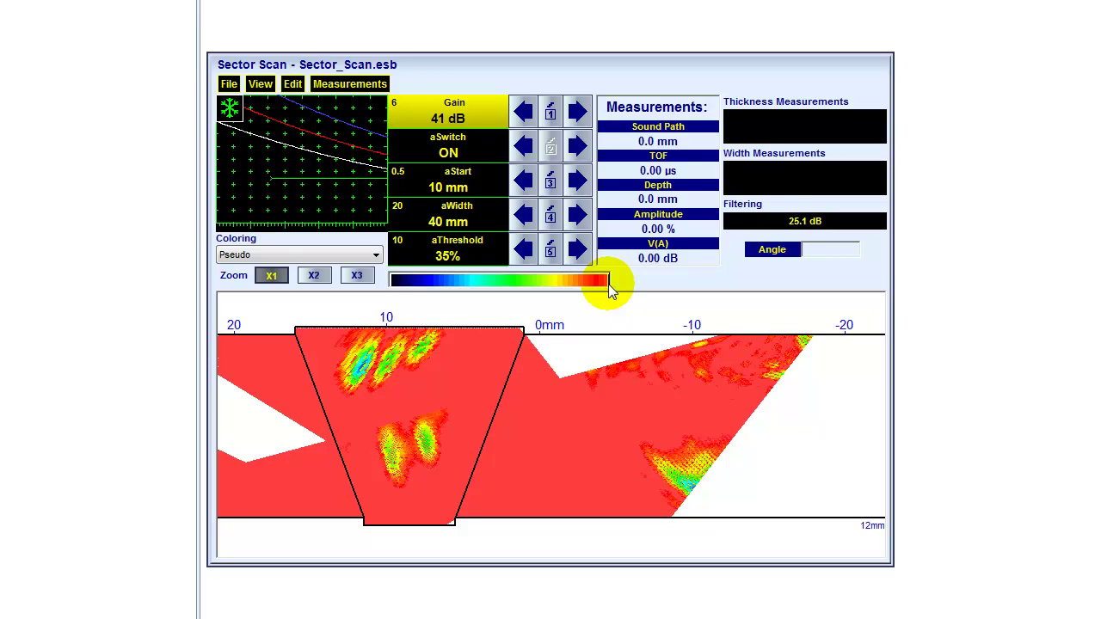
- Turn filtering off and place the measurement mark on the upper-left weld indication
left_click(608, 284)
left_click(299, 87)
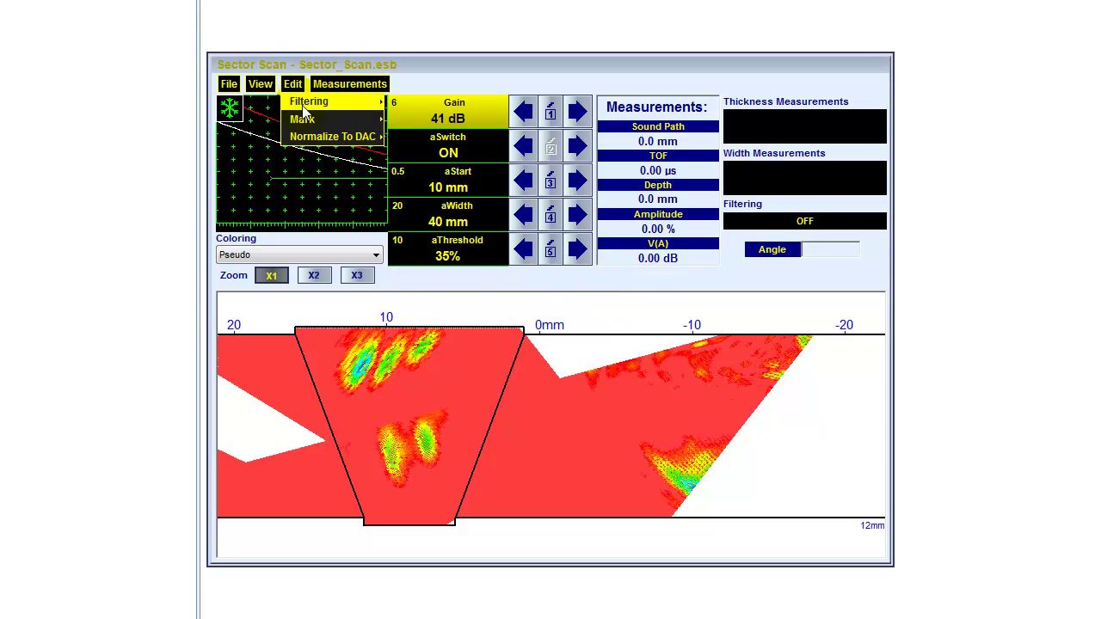
left_click(402, 119)
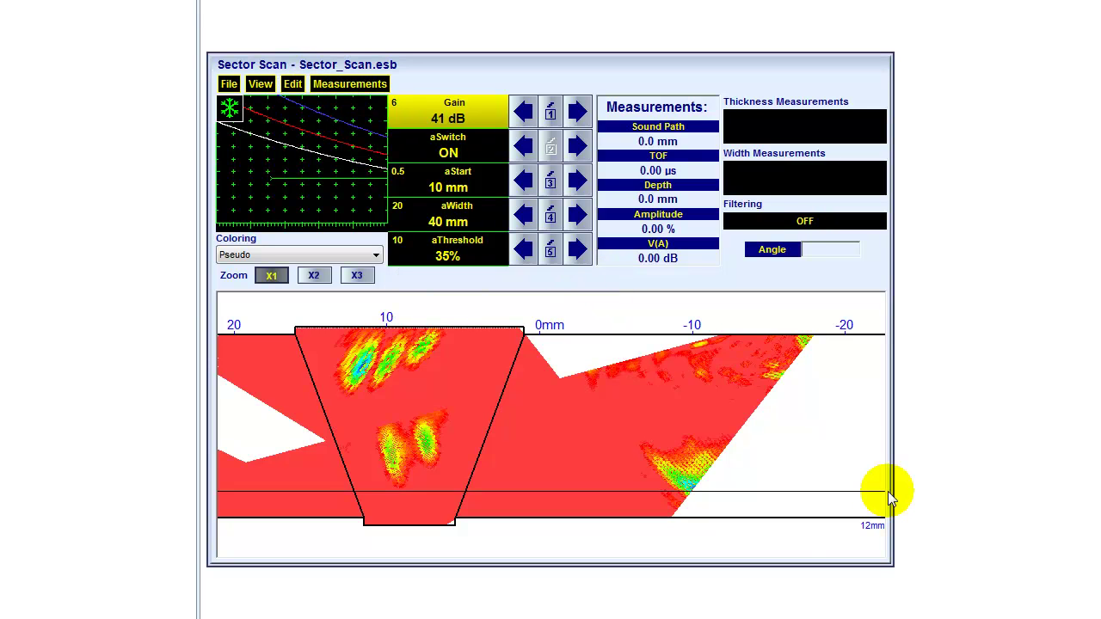
left_click_drag(403, 371, 362, 362)
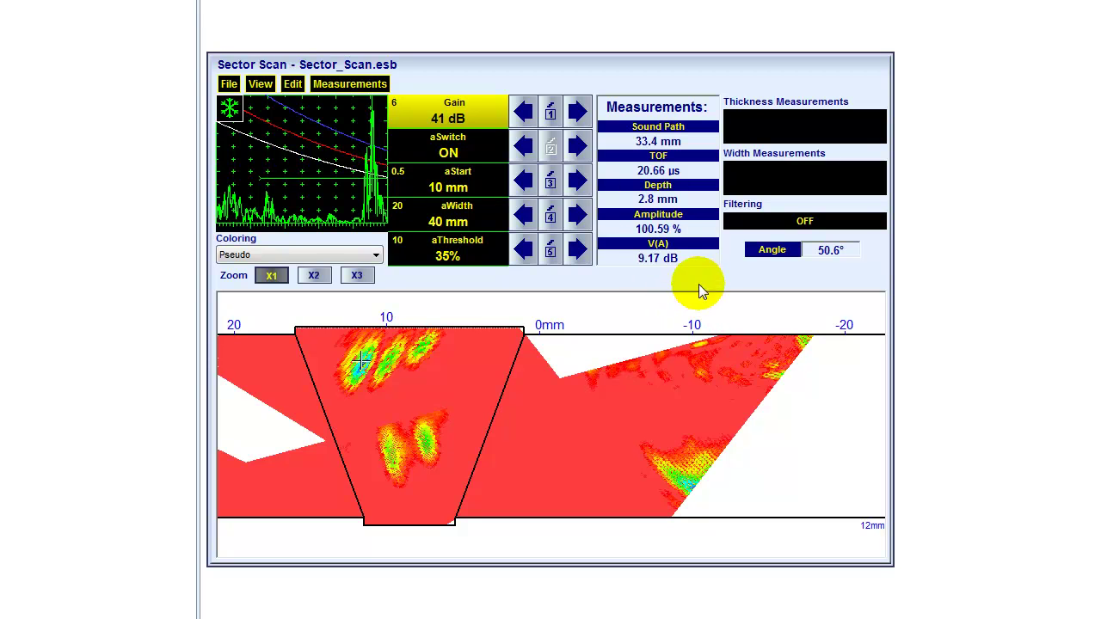
- Switch the measurement mark off, zeroing the sound path, depth and amplitude readouts
left_click(230, 84)
left_click(258, 127)
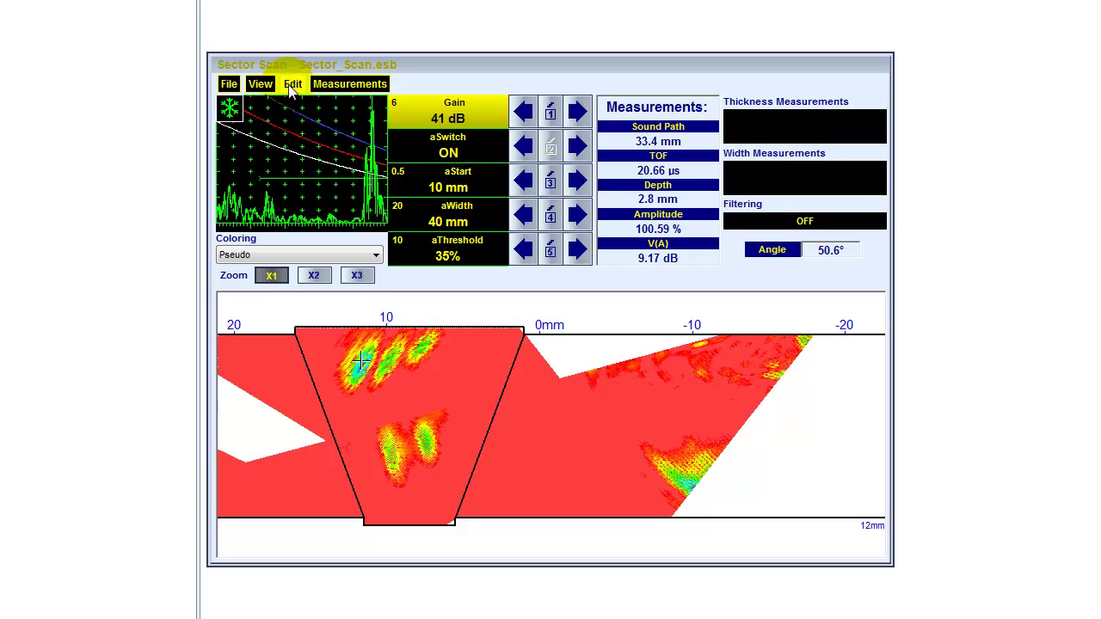
left_click(334, 86)
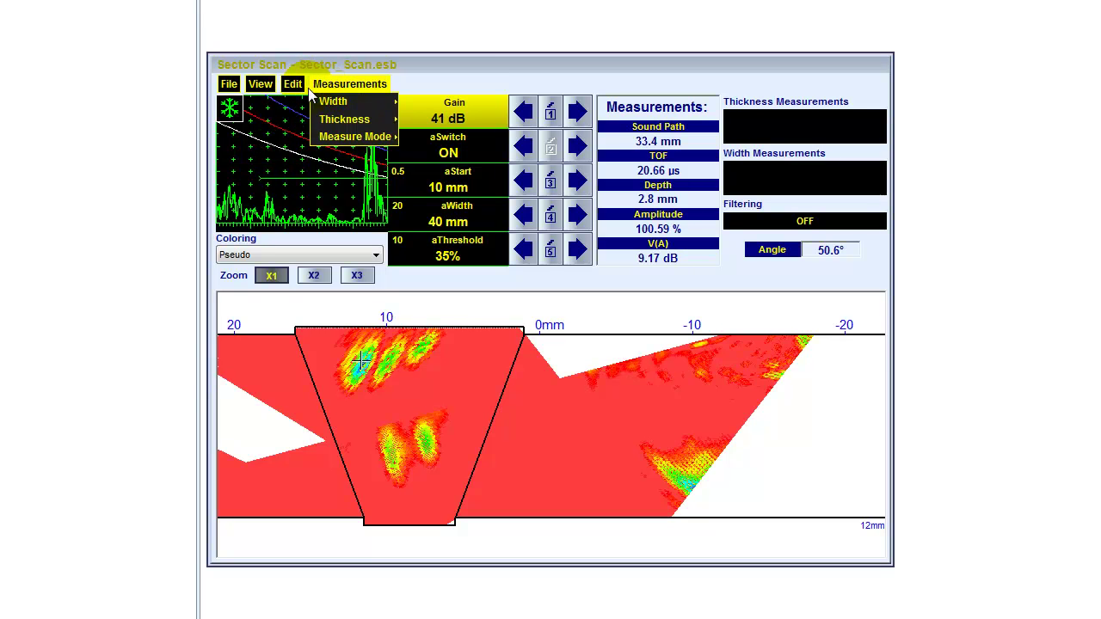
mouse_move(294, 86)
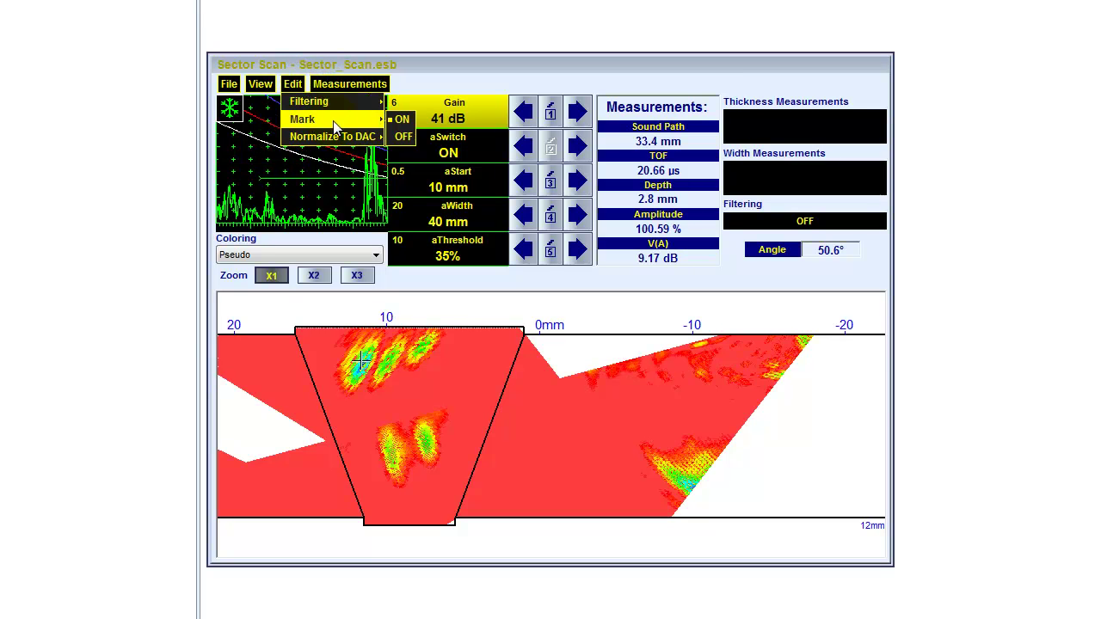
left_click(348, 135)
left_click(295, 86)
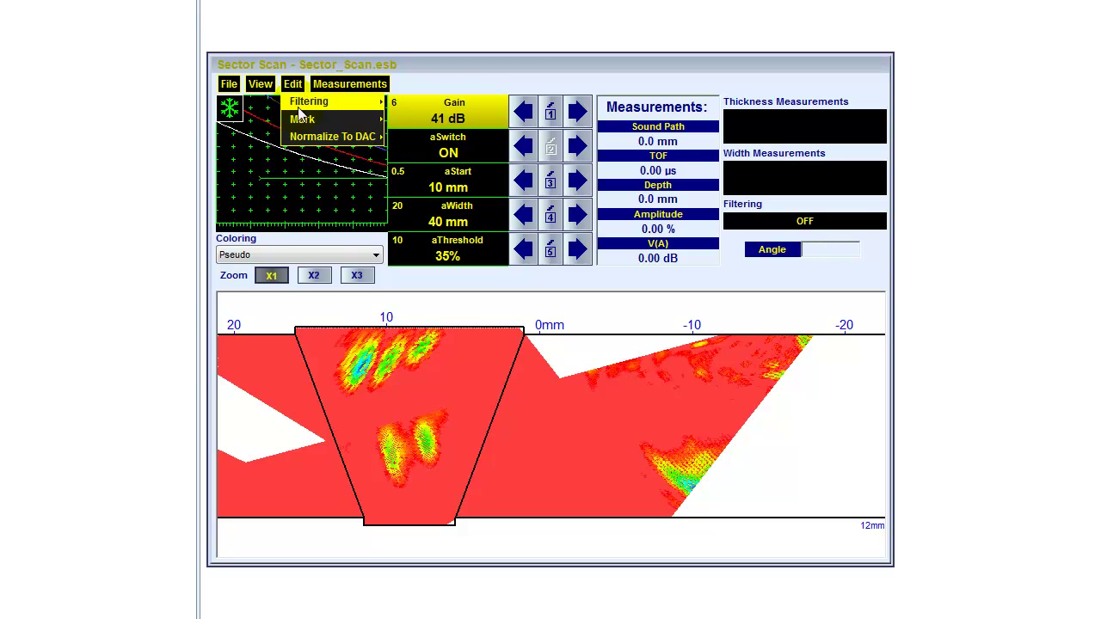
- Turn Normalize To DAC on and take readings at points across the scan
mouse_move(325, 143)
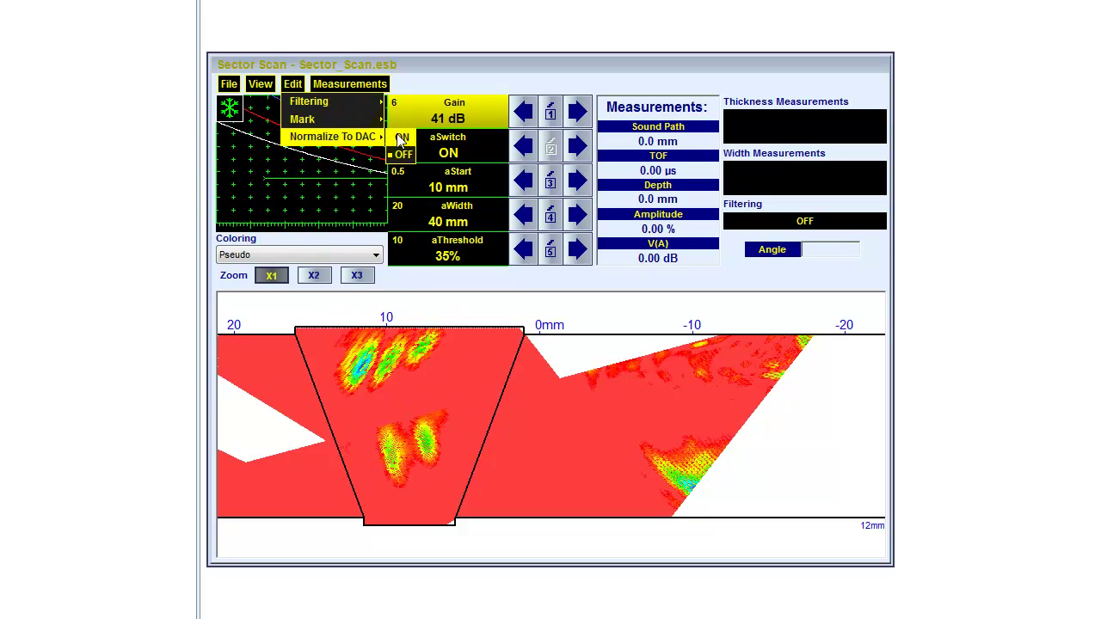
left_click(402, 139)
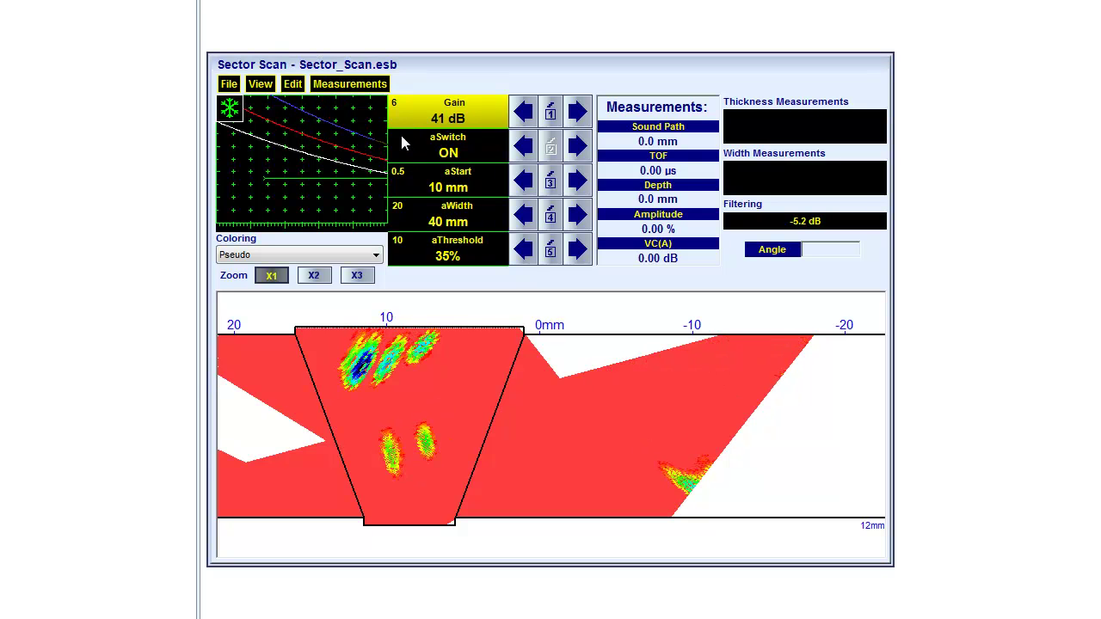
mouse_move(423, 319)
left_mouse_down()
mouse_move(366, 327)
mouse_move(344, 315)
left_mouse_up()
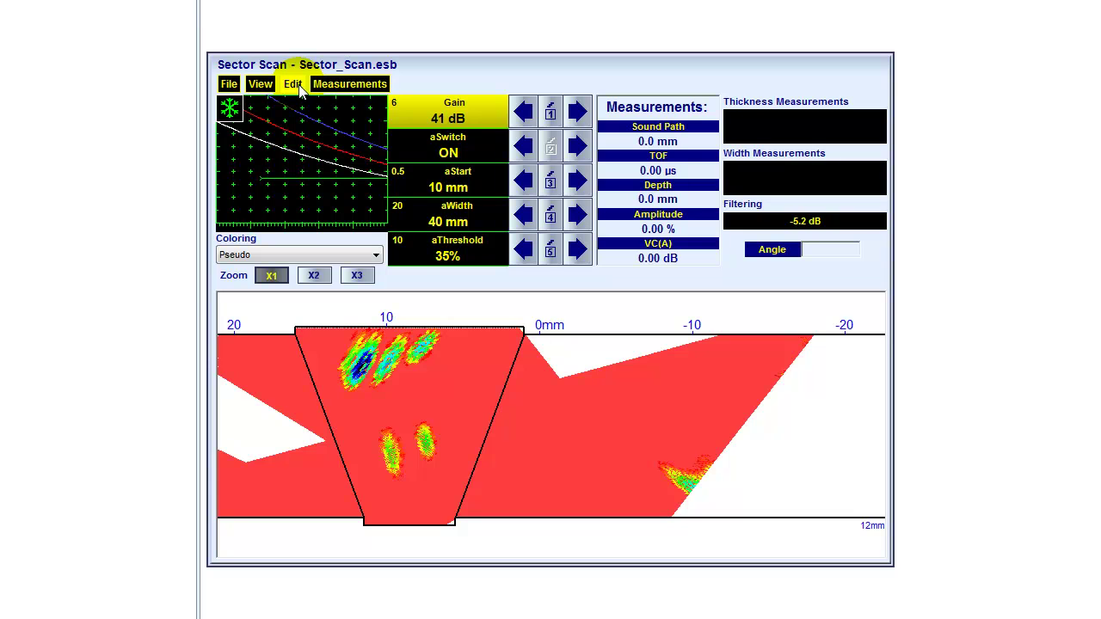
- Span the upper indication with width lines (ΔX 2.2 mm) and probe it: 50.8°, depth 2.9 mm
left_click(292, 84)
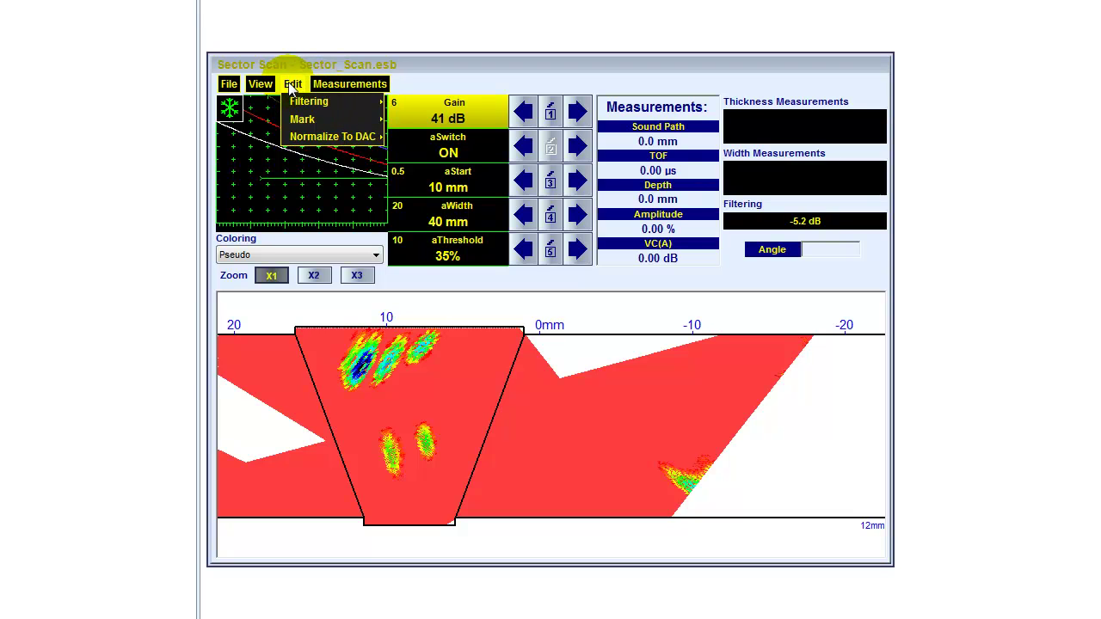
mouse_move(345, 90)
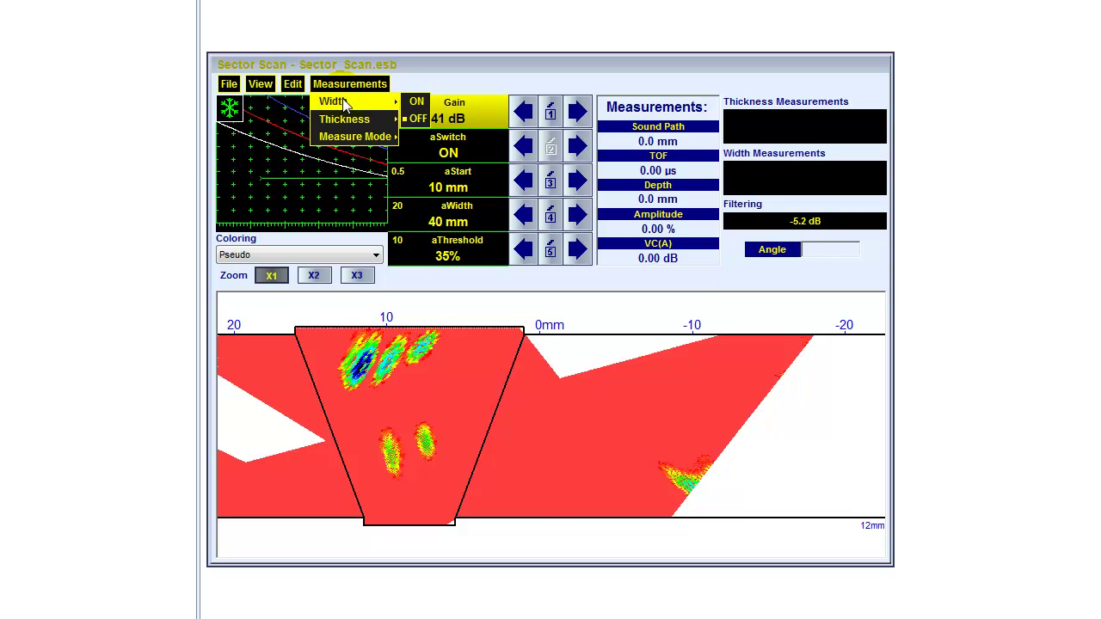
left_click(416, 107)
left_click_drag(548, 426, 376, 410)
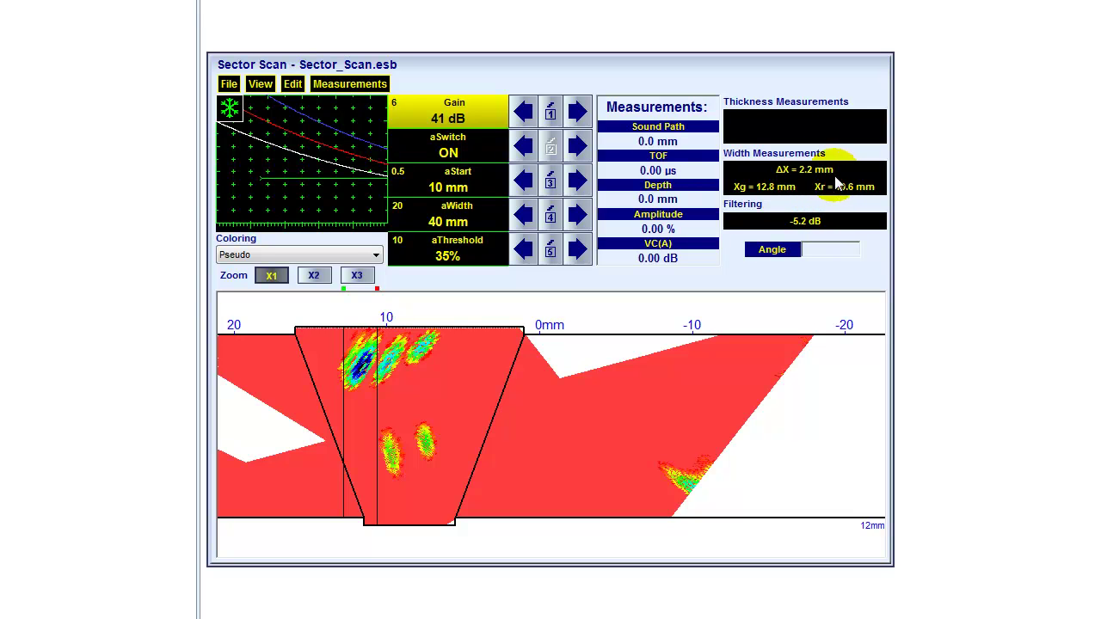
left_click(349, 361)
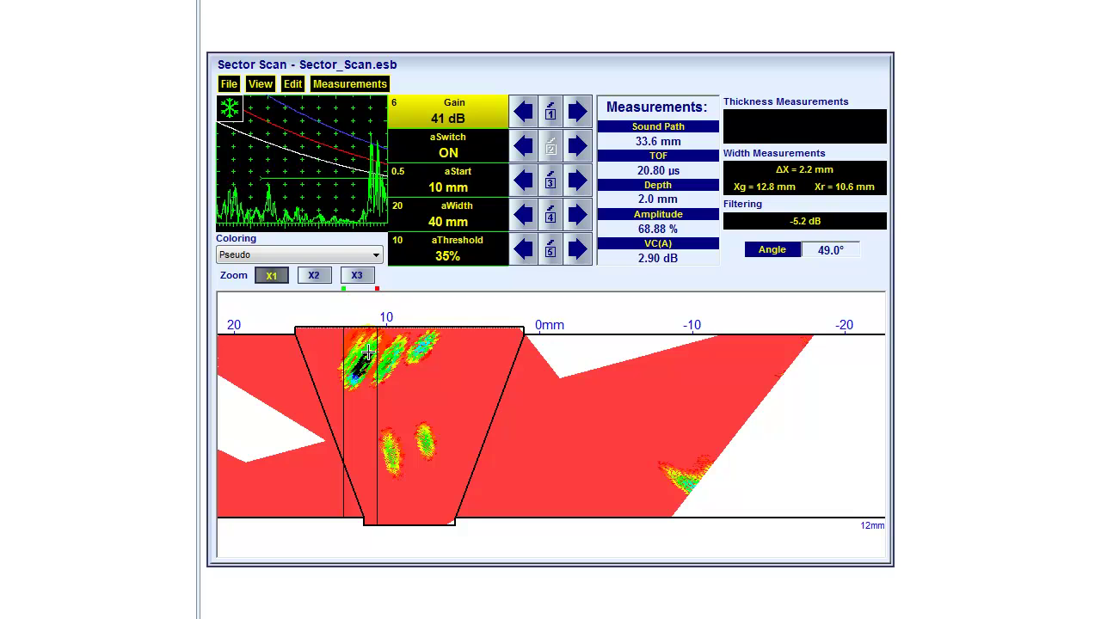
left_click_drag(353, 354, 358, 359)
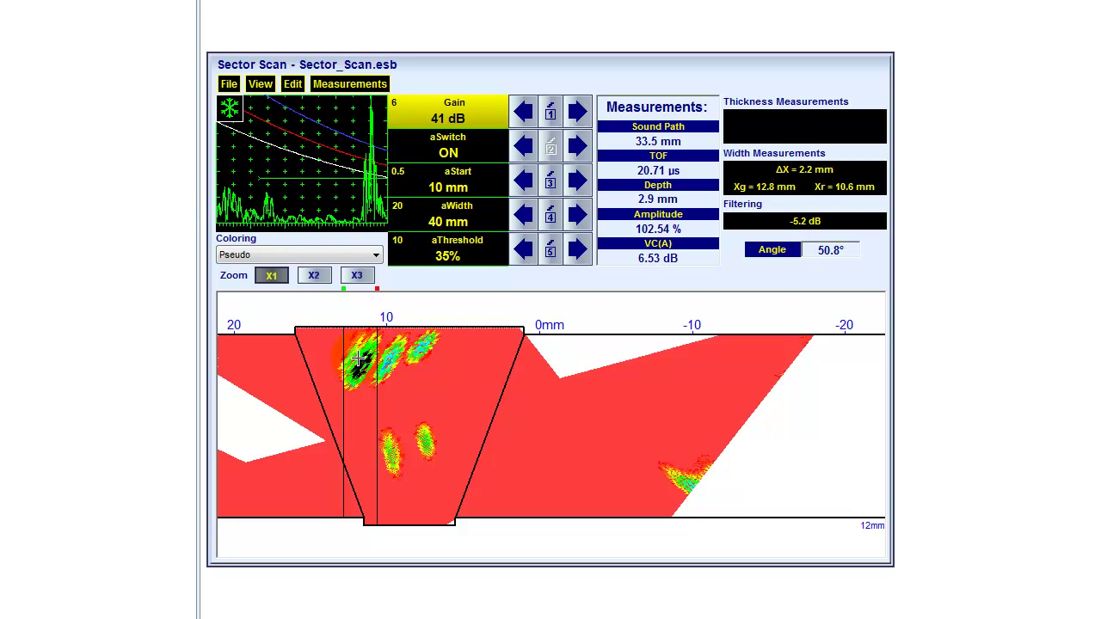
- Turn thickness measurement on and place the Dg and Dr depth lines, giving a 3.4 mm reading
left_click(349, 83)
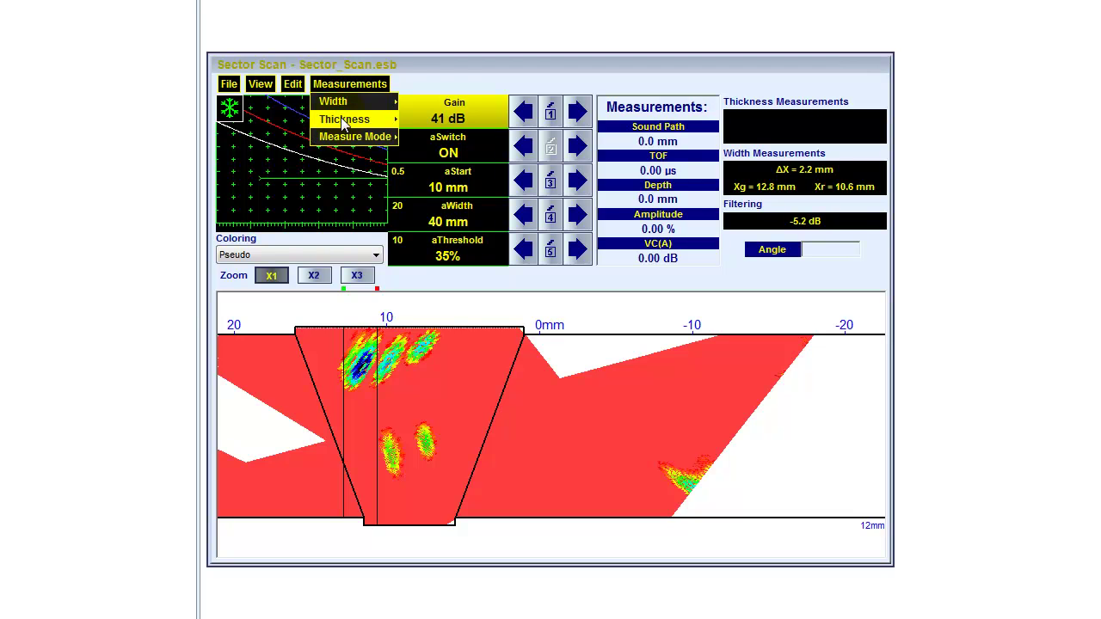
left_click(419, 118)
left_click(423, 398)
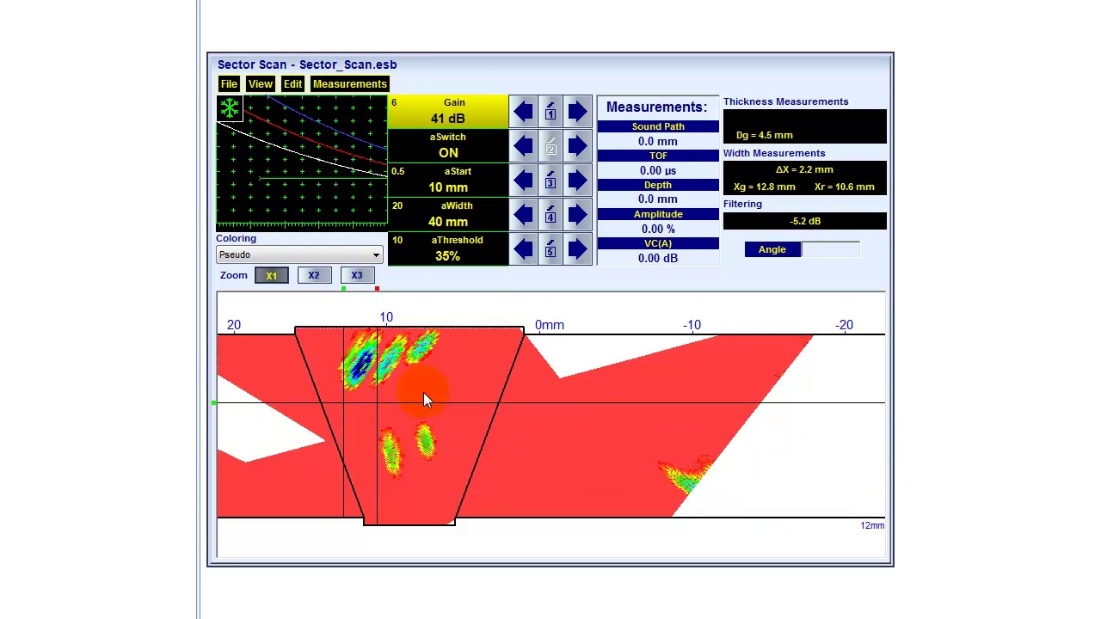
left_click(358, 388)
left_click(474, 334)
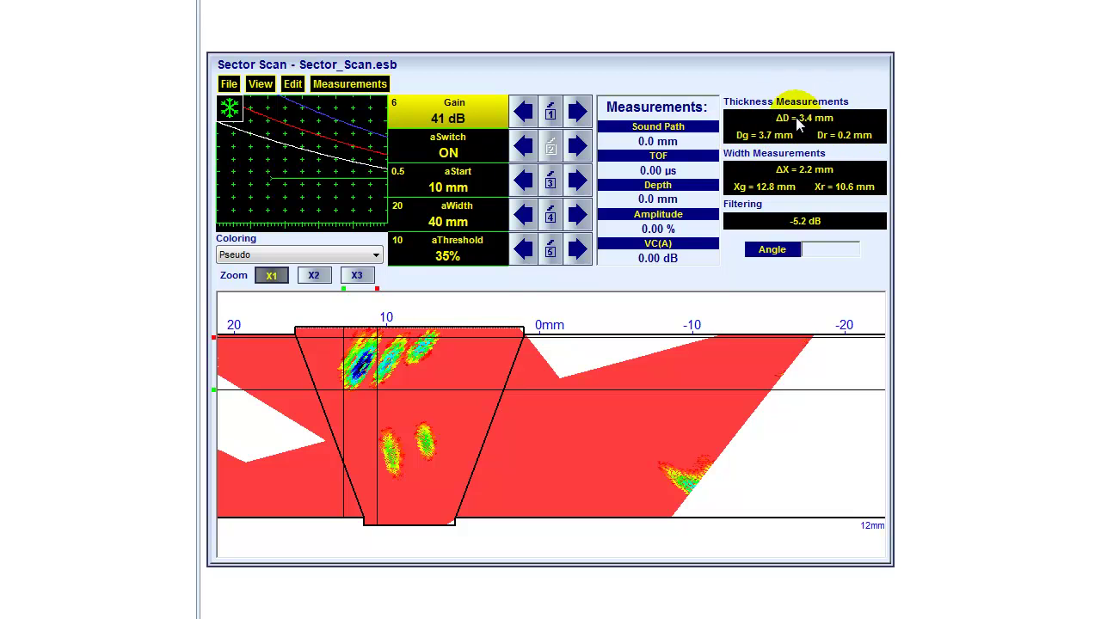
- Keep the thickness Measure Mode set to Flank
left_click(349, 83)
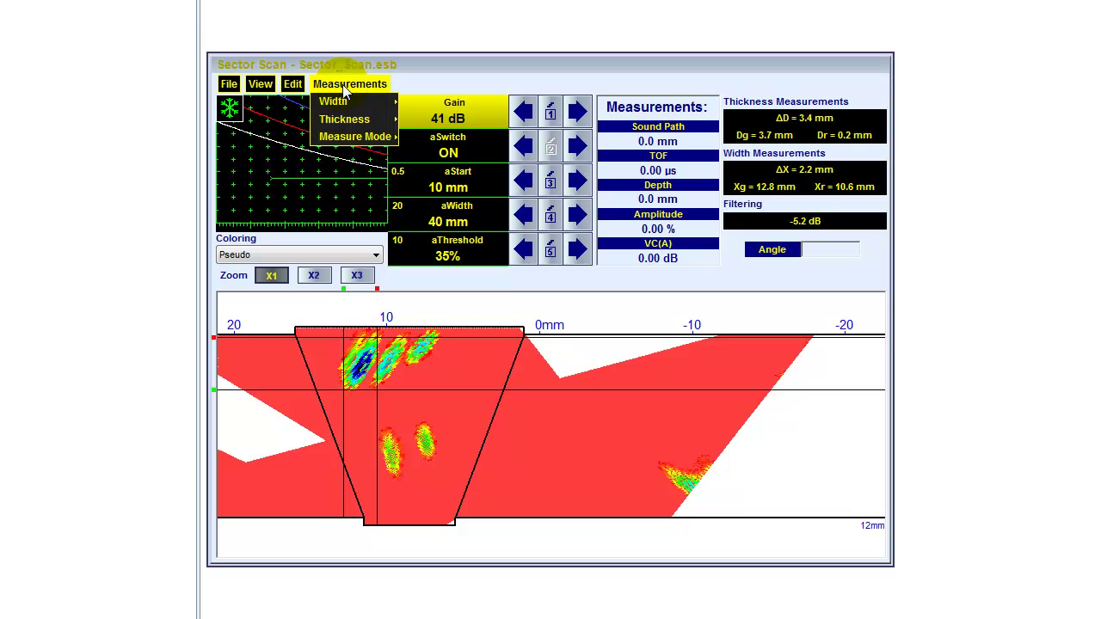
mouse_move(369, 144)
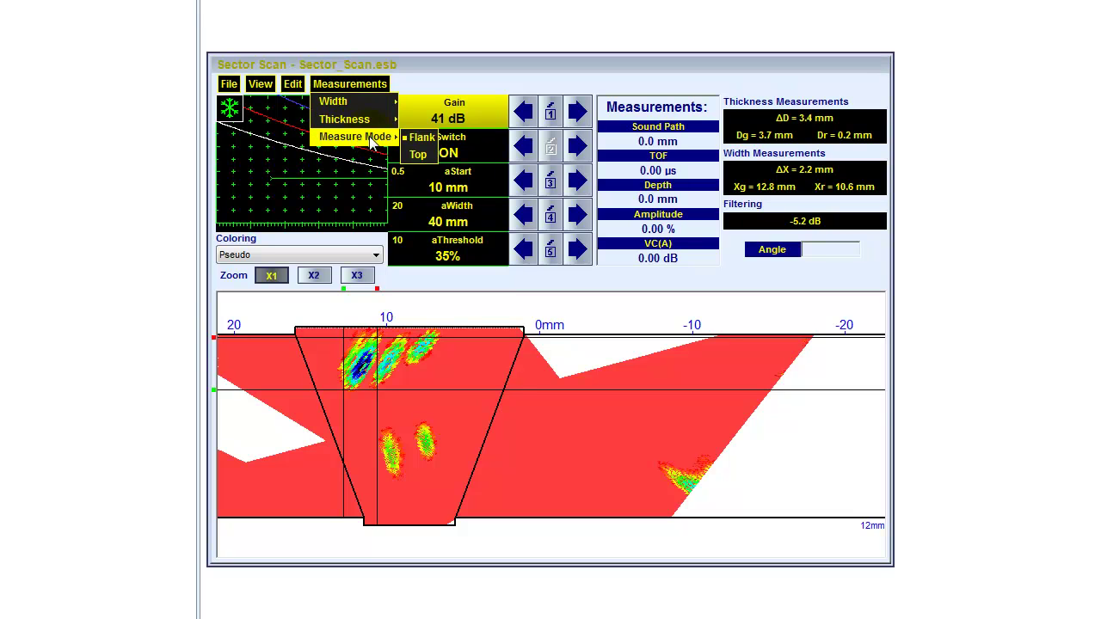
left_click(427, 141)
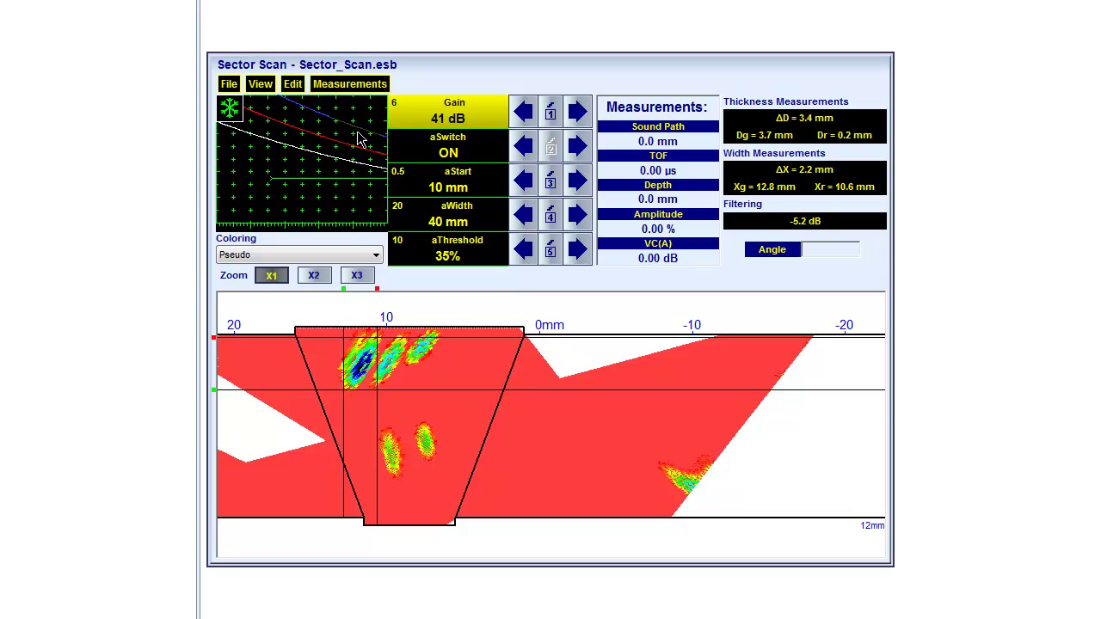
left_click(362, 86)
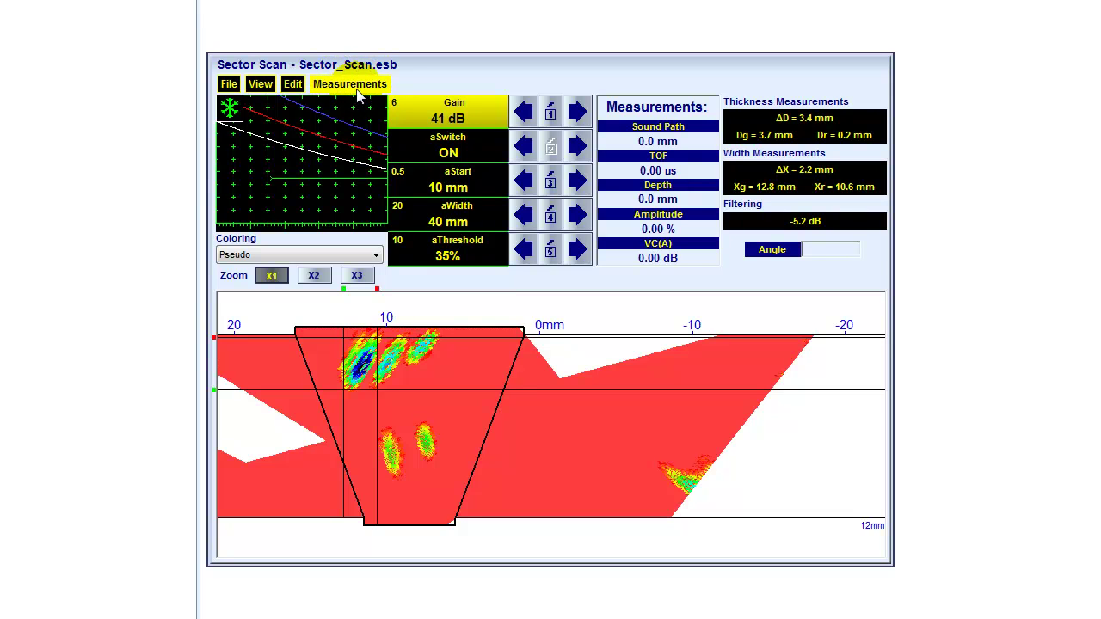
- Switch width and thickness measurements off, clearing their readouts and marker lines
left_click(350, 84)
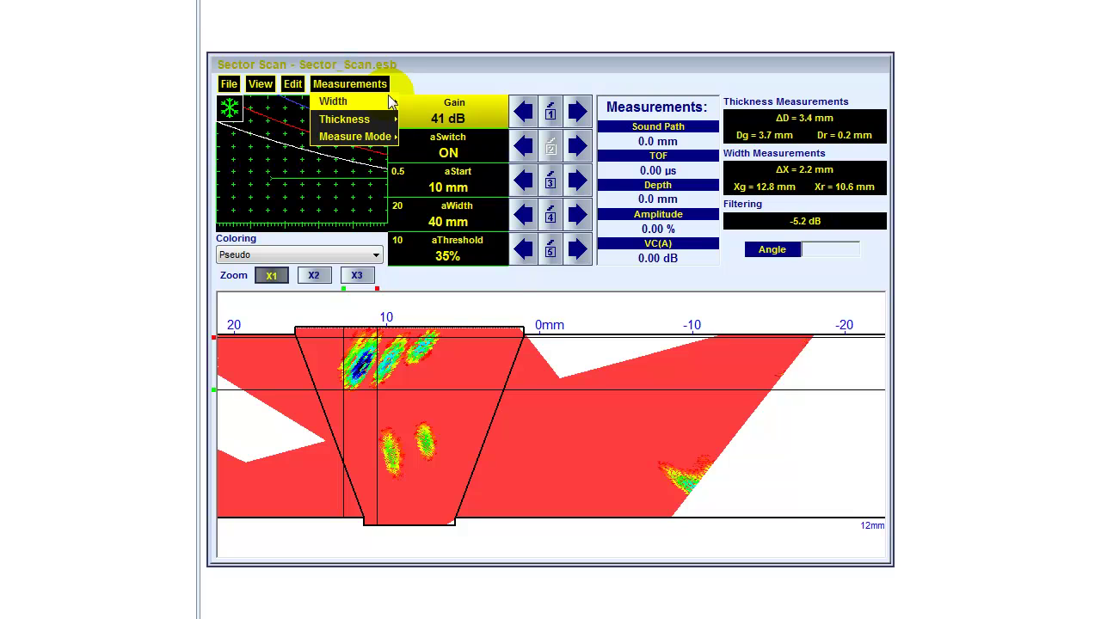
mouse_move(389, 102)
left_click(417, 114)
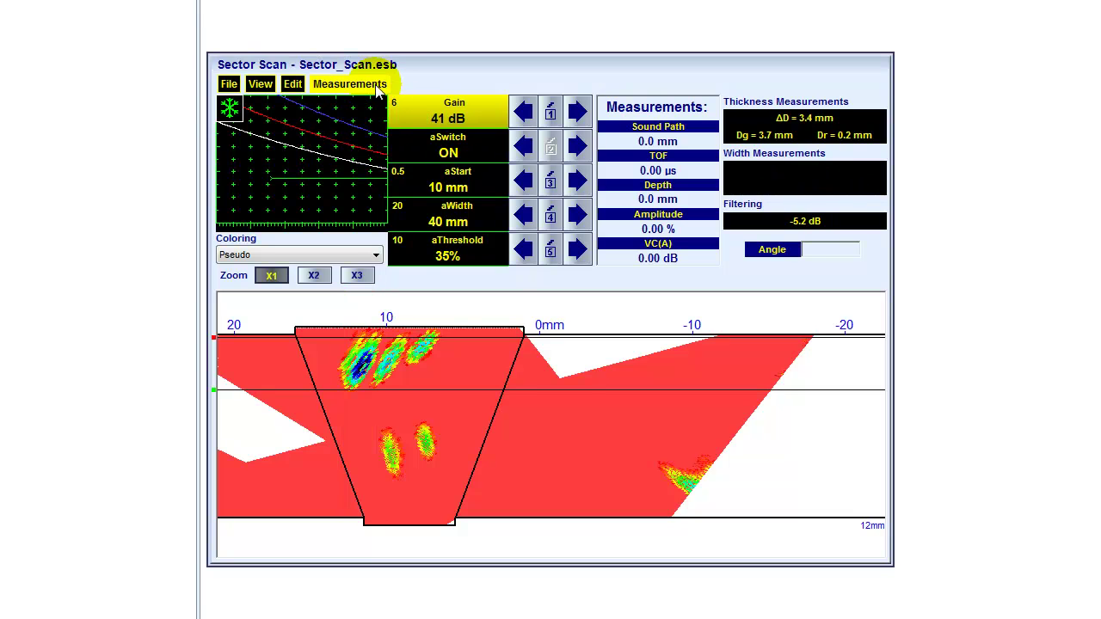
left_click(350, 84)
mouse_move(379, 121)
left_click(418, 131)
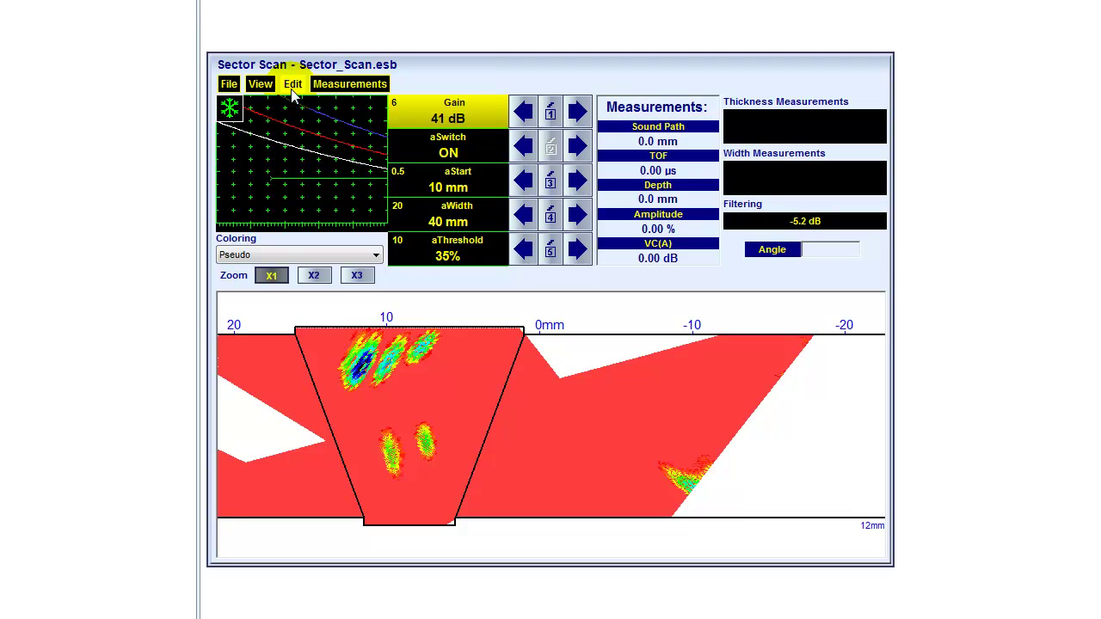
- Recolour the scan in turn with Pseudo2, Grayscale and Thermal
left_click(376, 257)
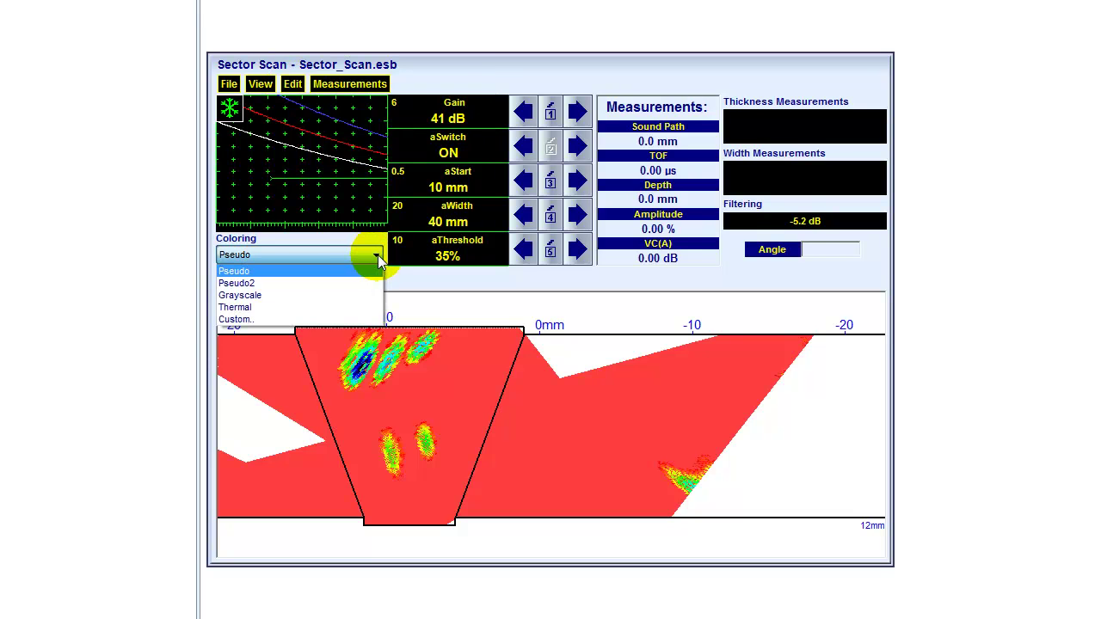
left_click(361, 284)
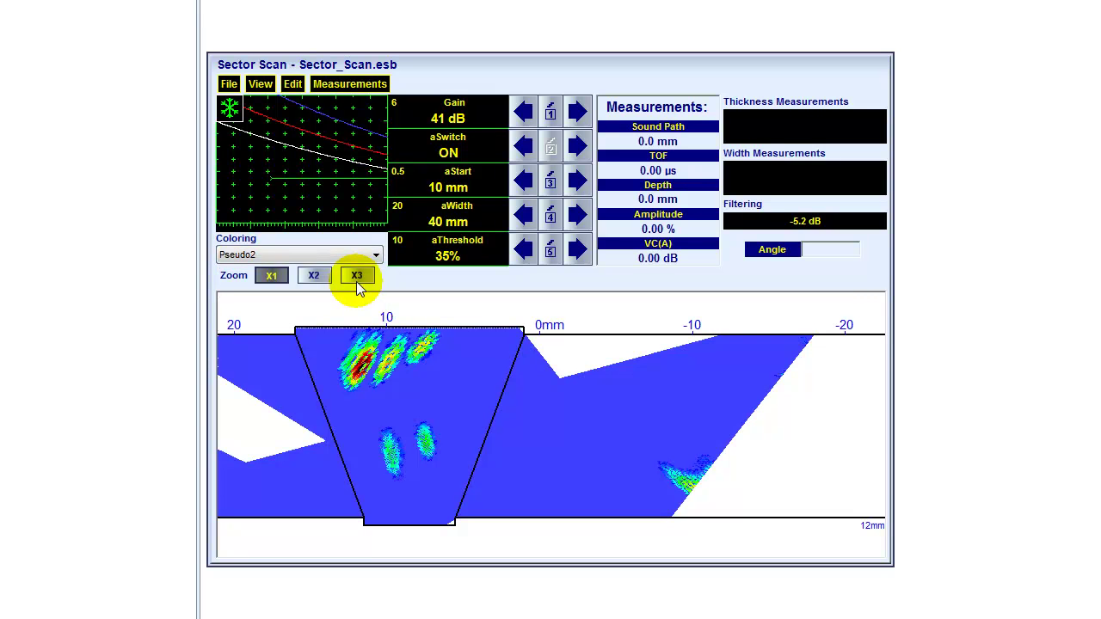
left_click(375, 255)
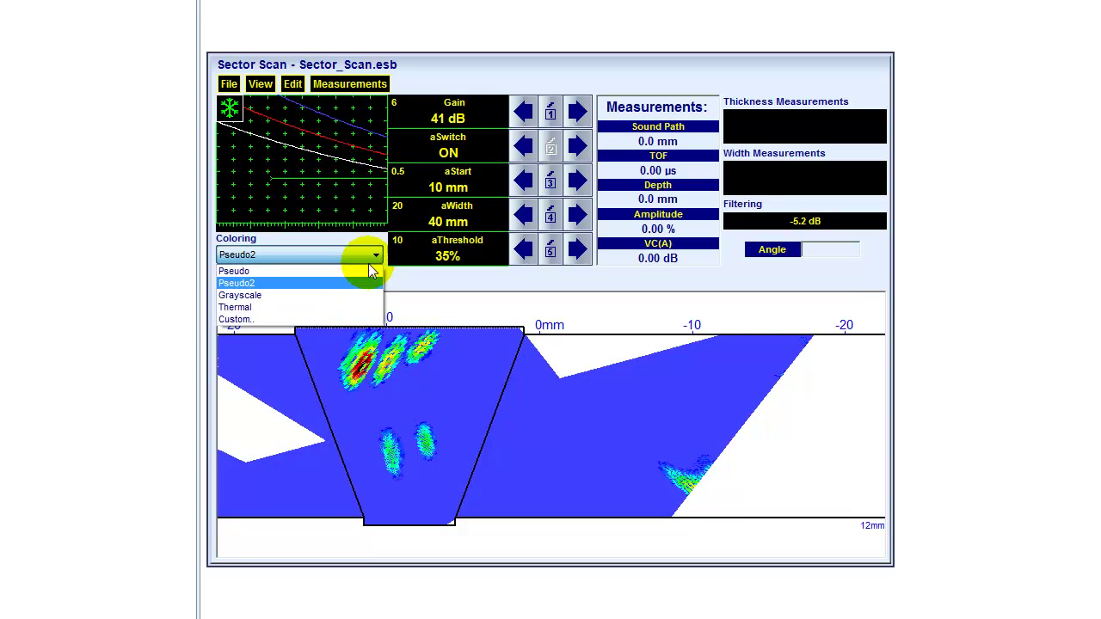
left_click(337, 295)
left_click(376, 256)
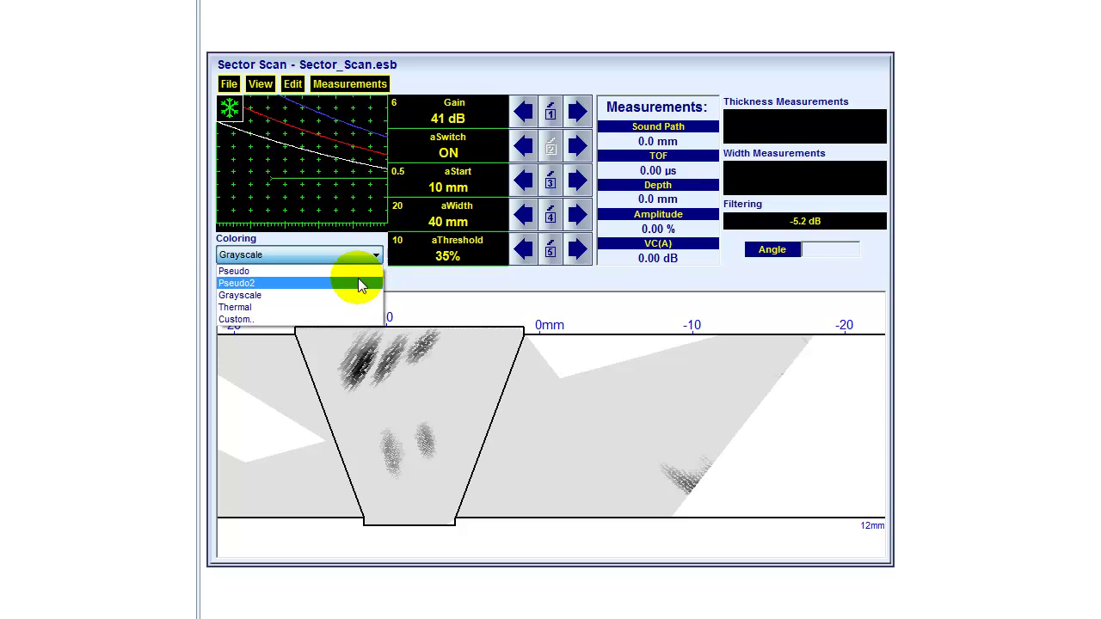
left_click(344, 306)
- Switch to a Custom palette with 49 colour levels and open the palette file browser
left_click(371, 255)
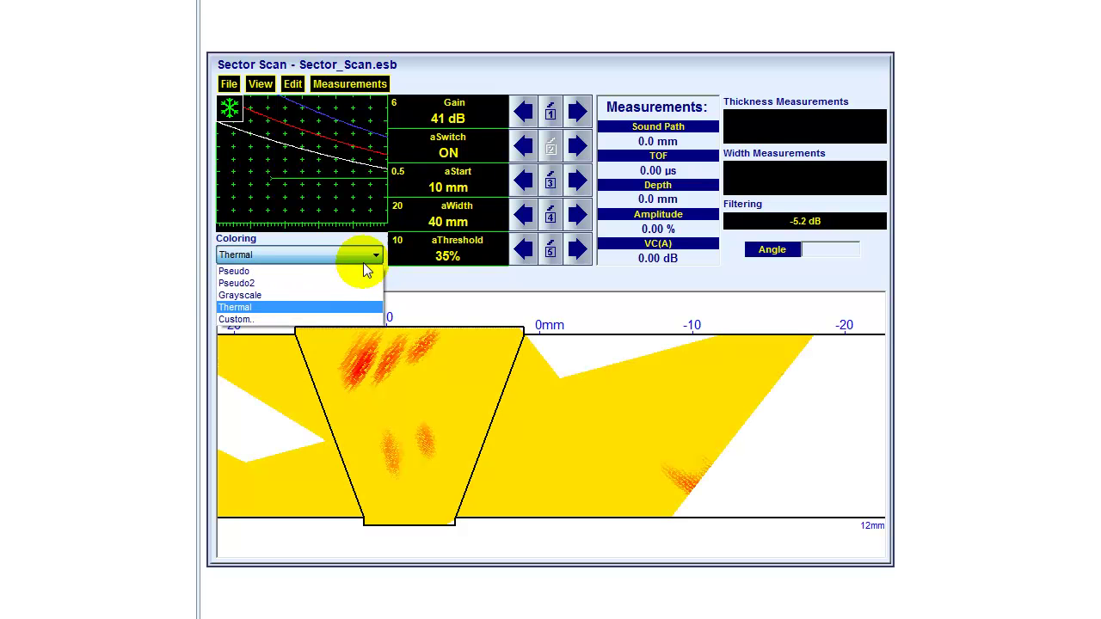
left_click(289, 319)
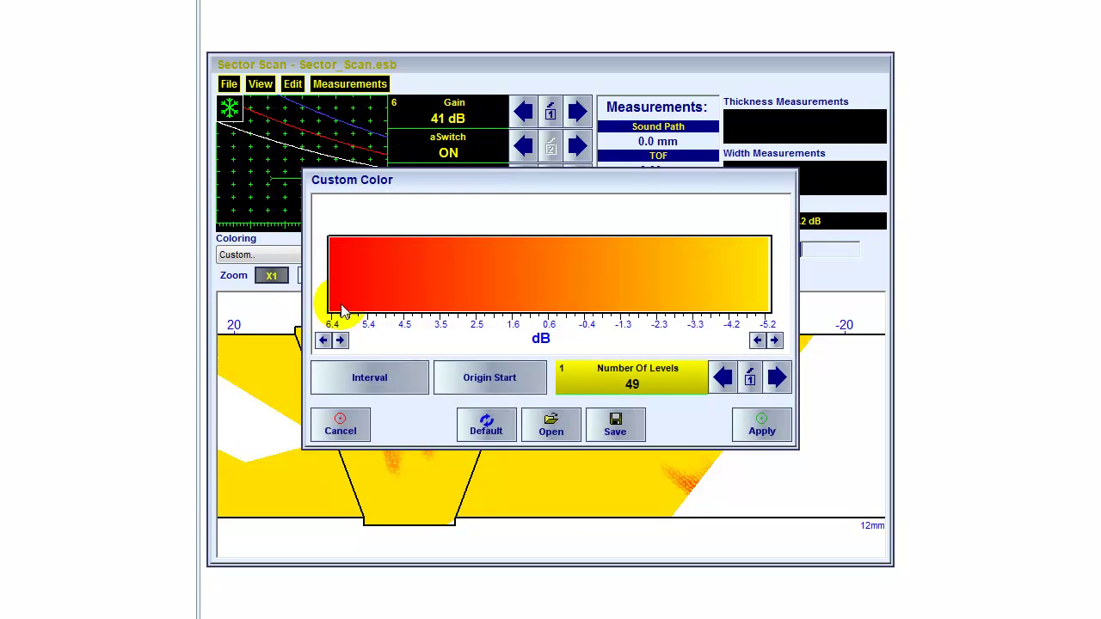
left_click(776, 378)
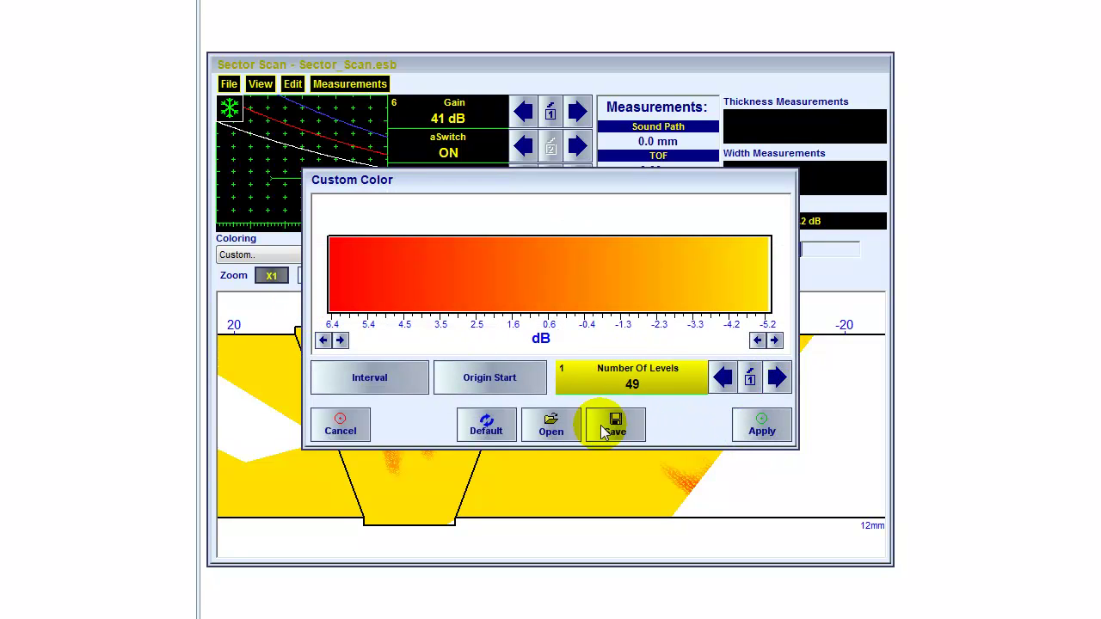
left_click(547, 428)
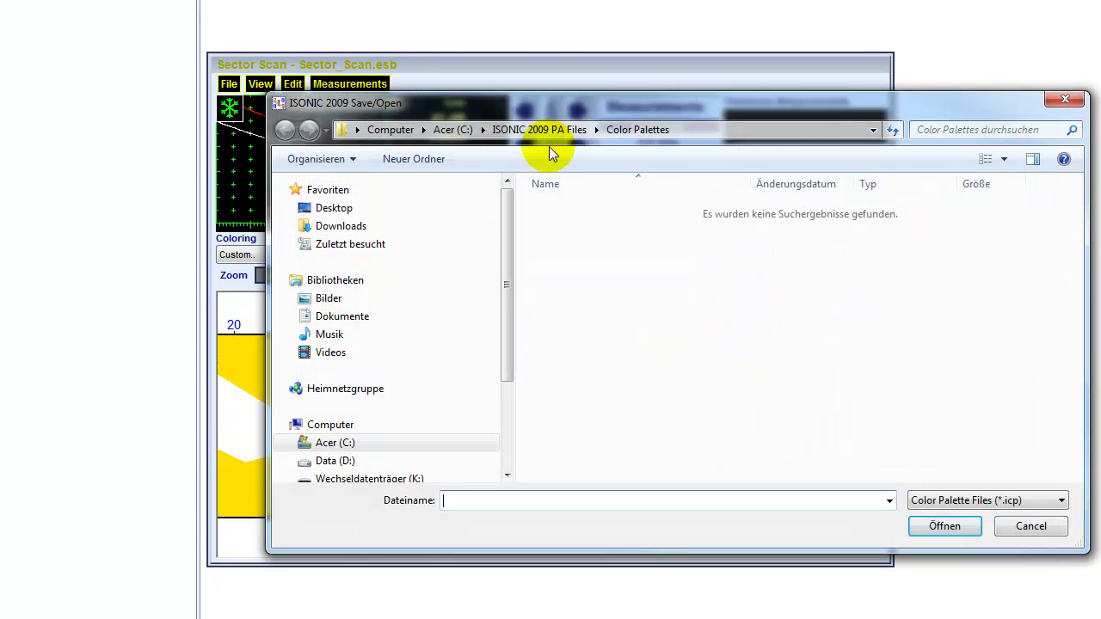
- Load Pallette.icp from the Desktop and apply it to the scan
left_click(332, 208)
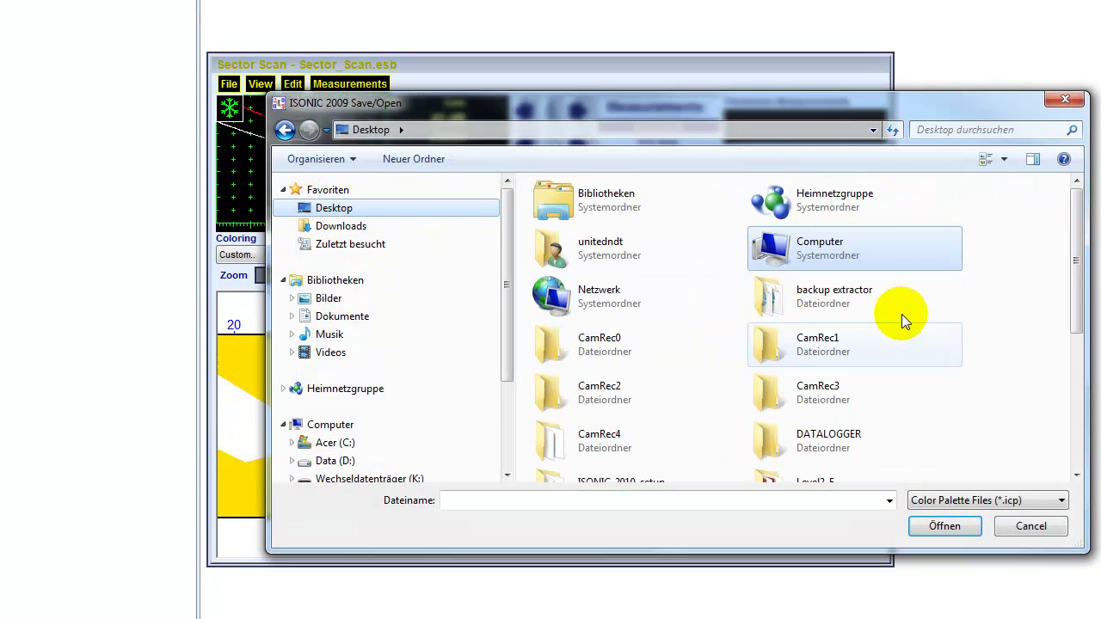
left_click_drag(1074, 278, 1007, 479)
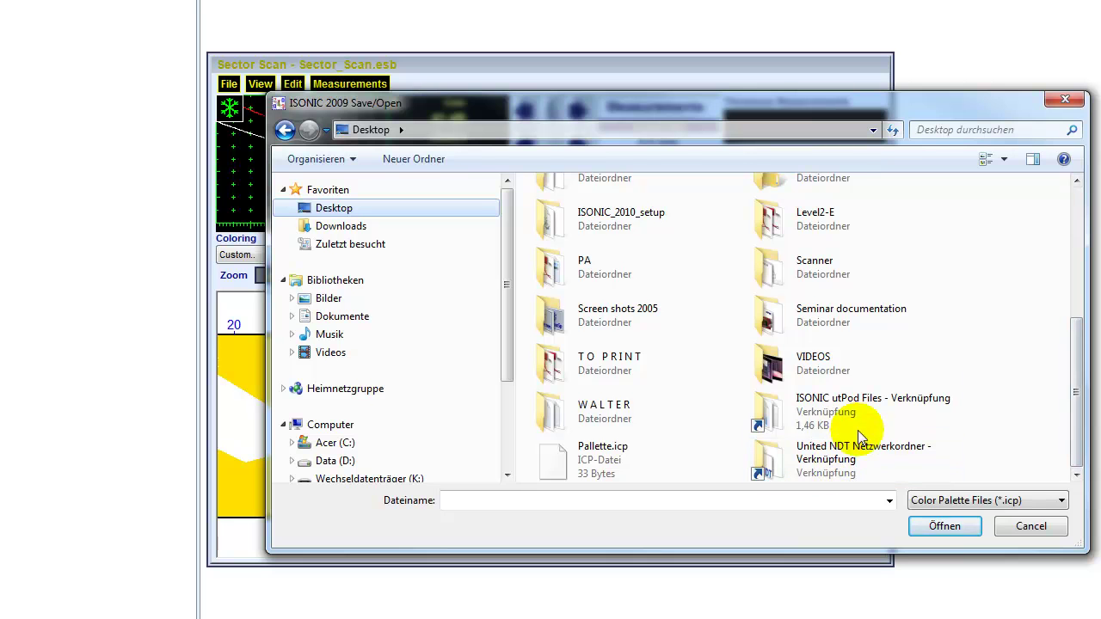
left_click(603, 458)
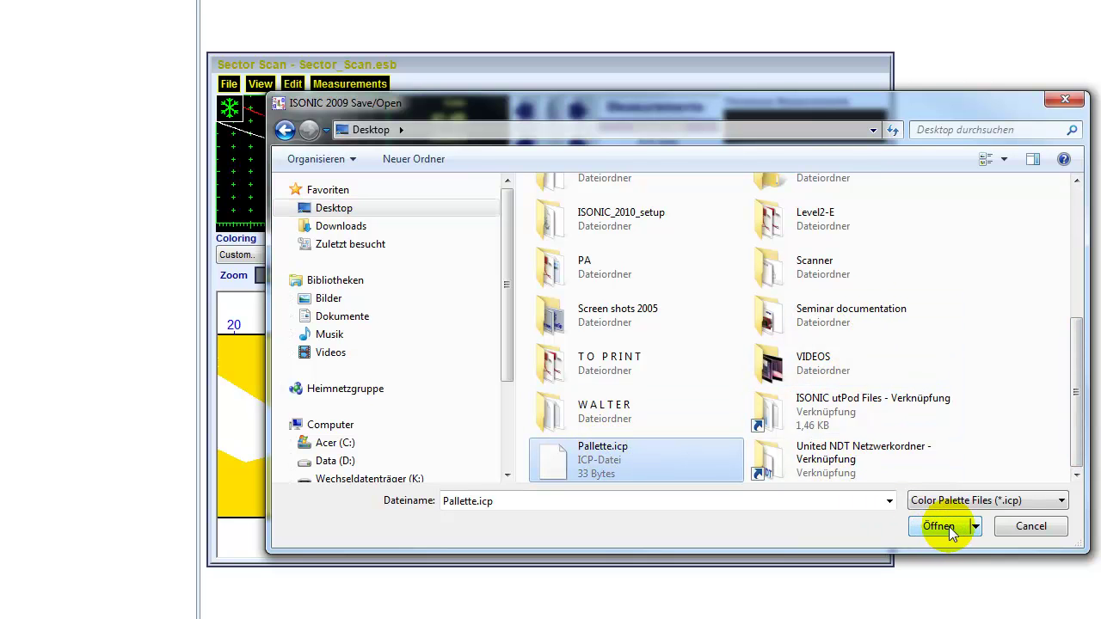
left_click(939, 526)
left_click(761, 430)
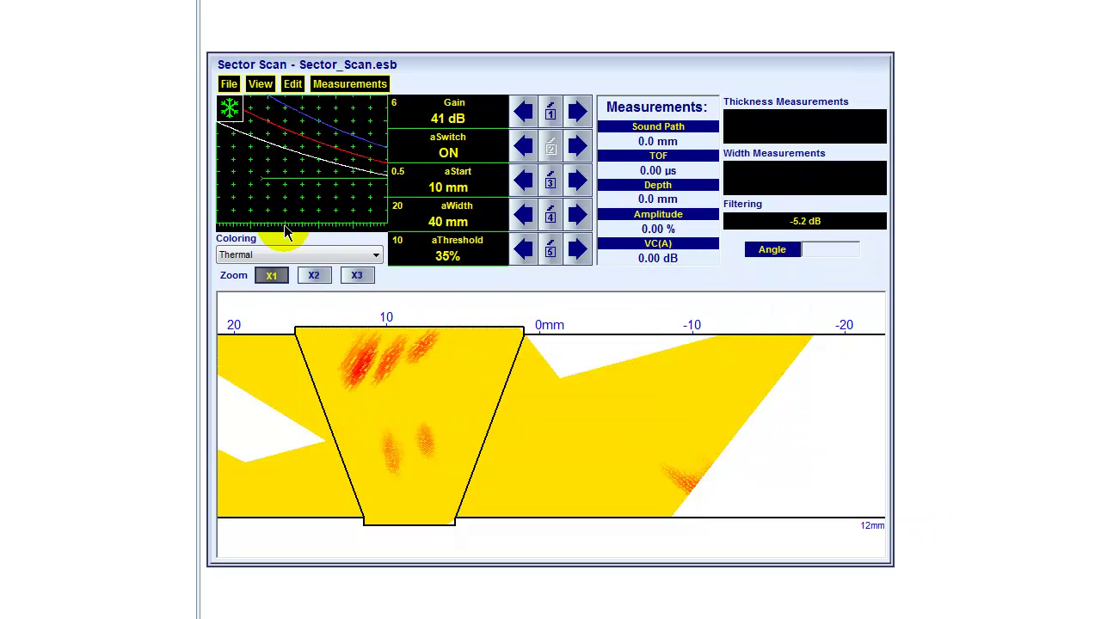
- Set the scan's Coloring back to Pseudo
left_click(375, 254)
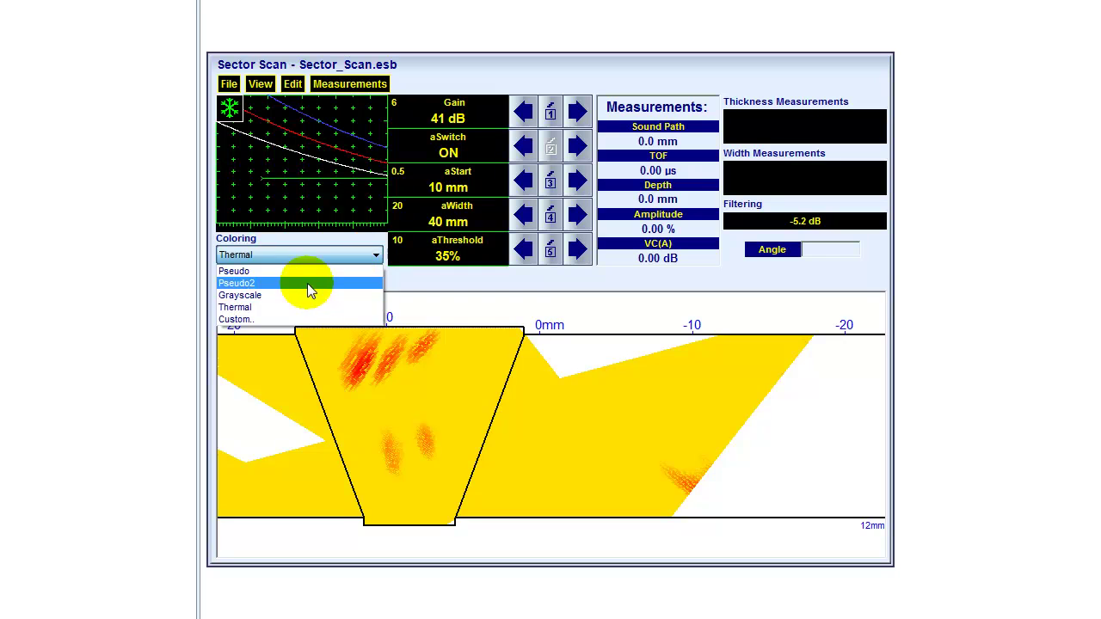
left_click(271, 269)
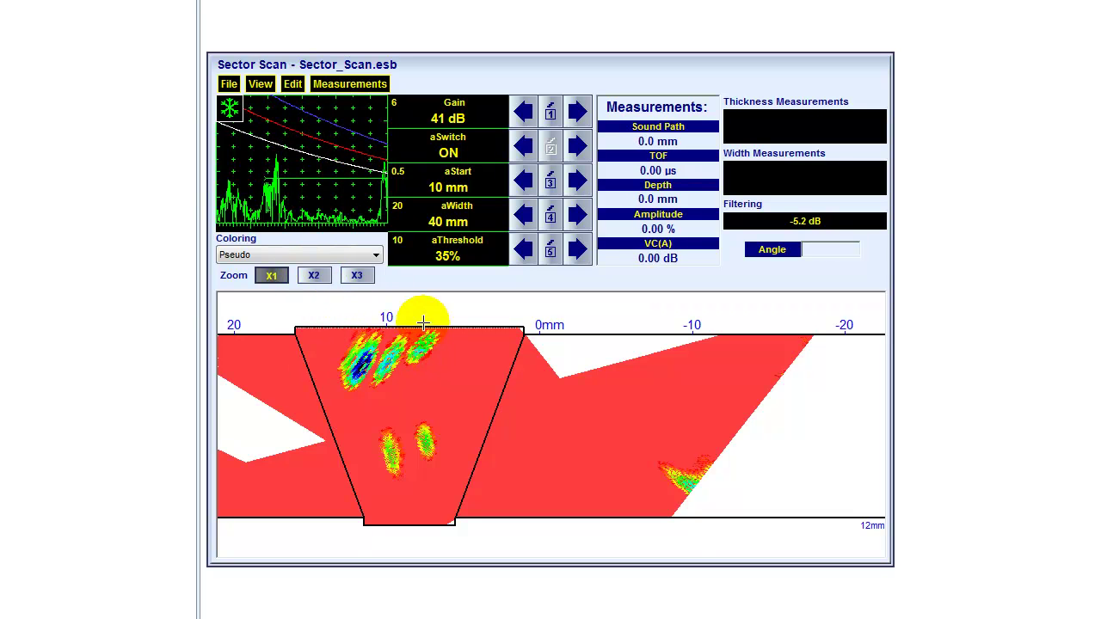
- Zoom the sector scan to X2, then X3, scrolling around to inspect the flaws
left_click(312, 277)
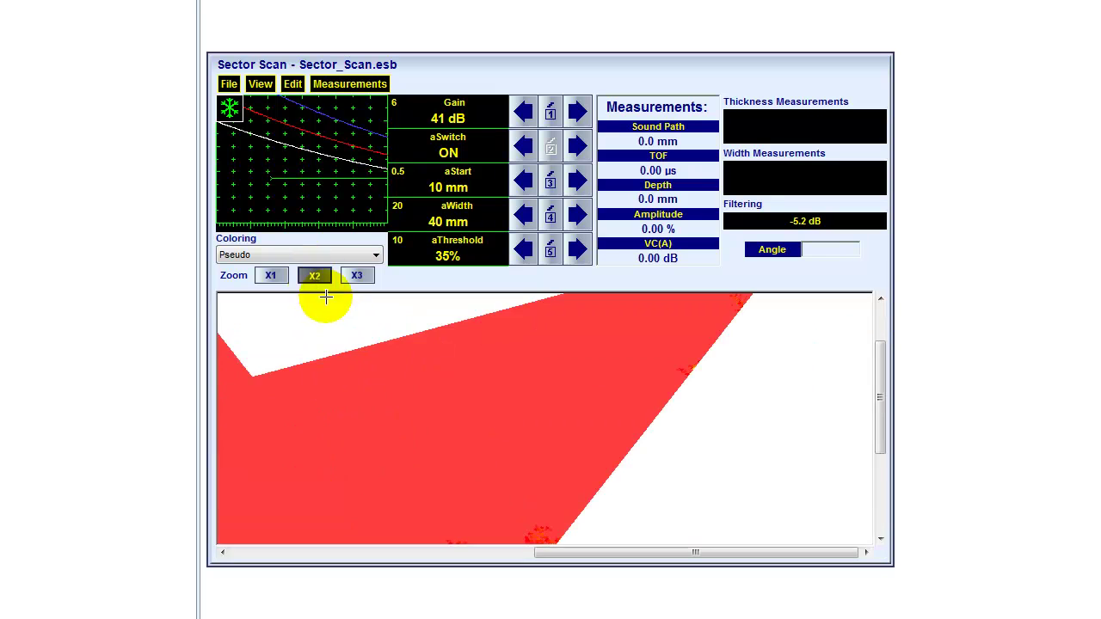
left_click_drag(883, 412, 875, 492)
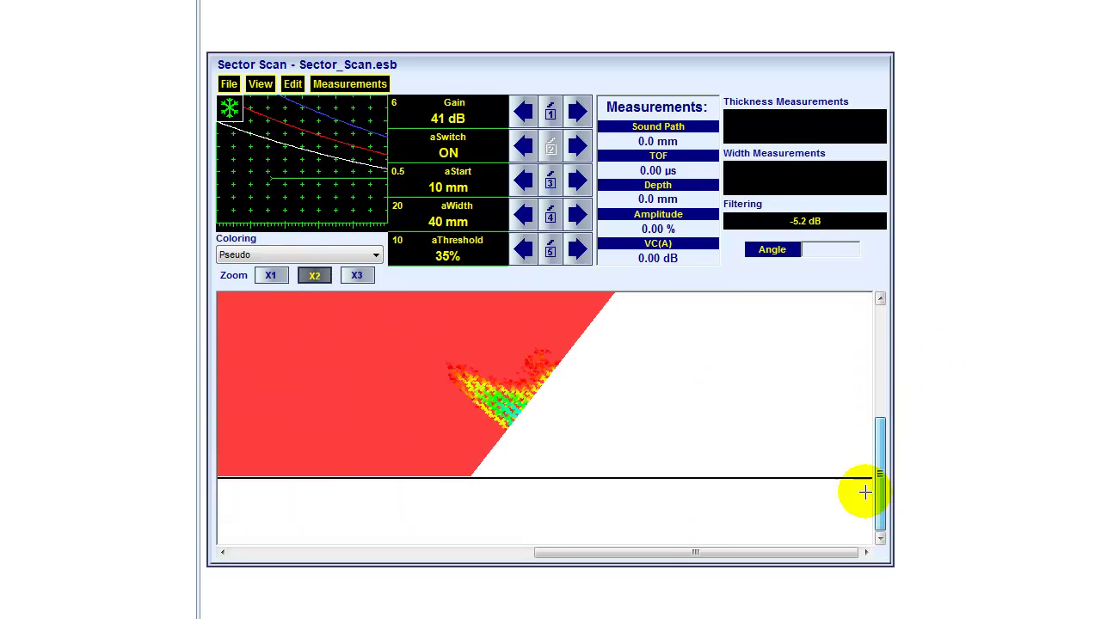
left_click_drag(666, 551, 350, 548)
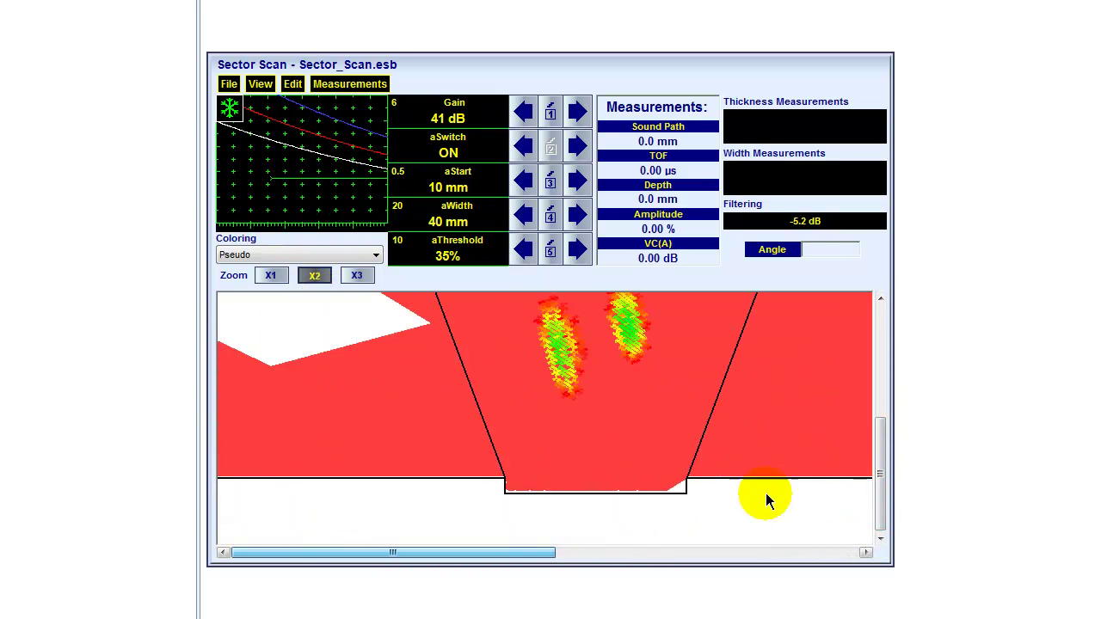
left_click_drag(880, 469, 889, 364)
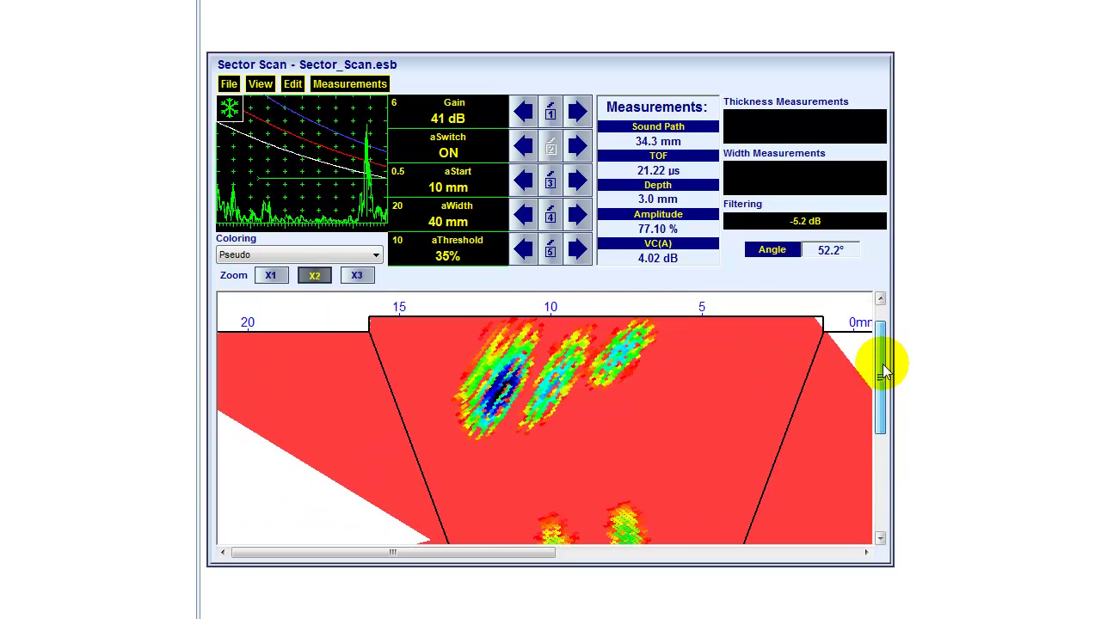
left_click(355, 276)
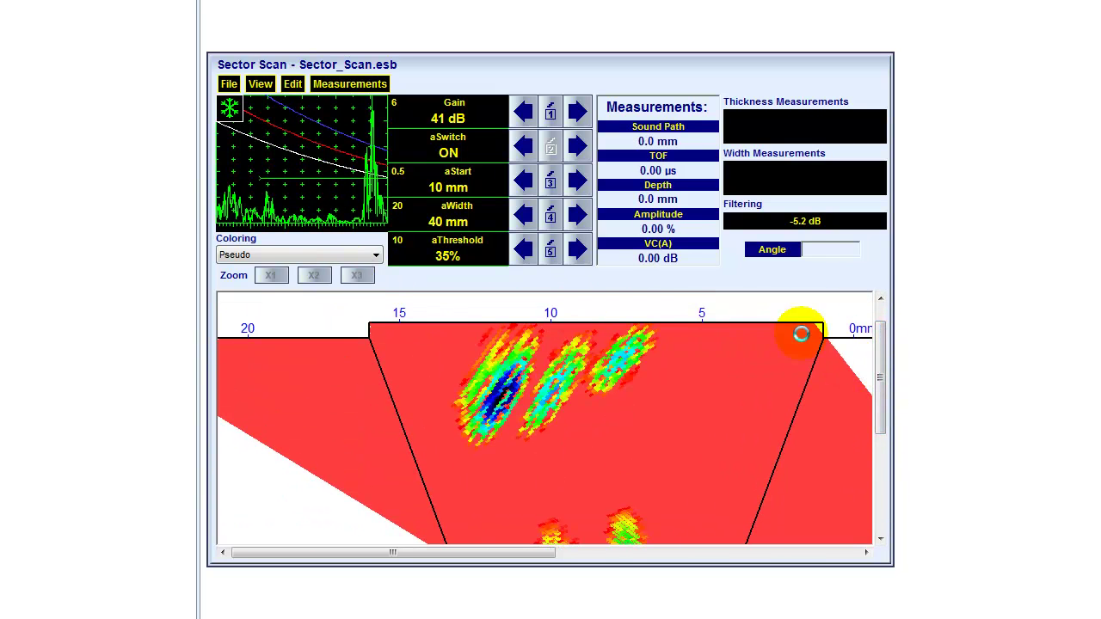
left_click_drag(878, 361, 880, 425)
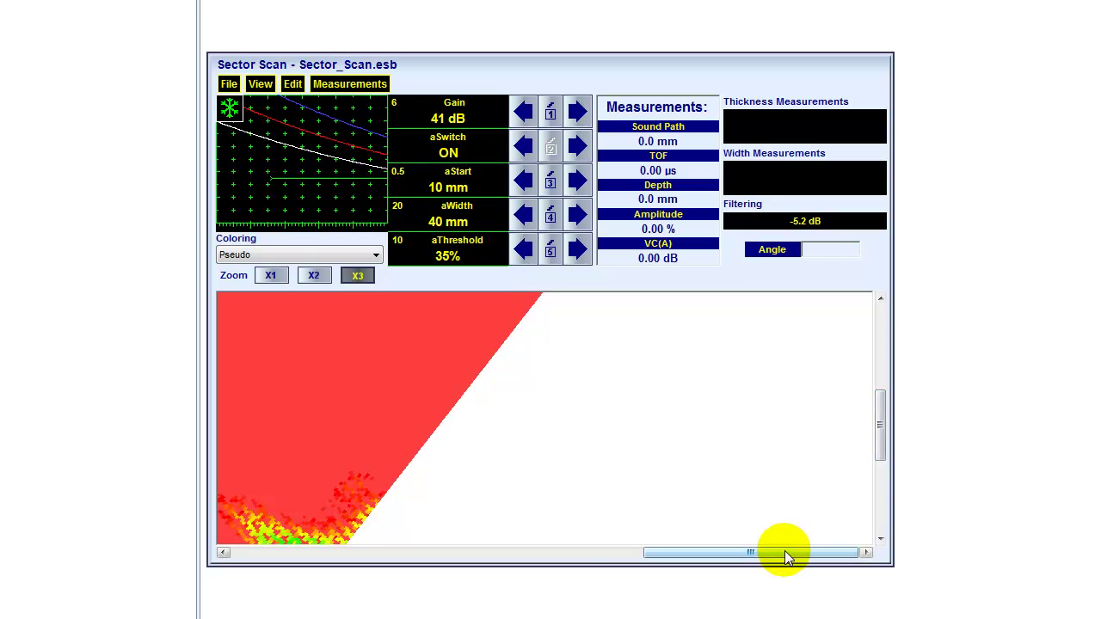
left_click_drag(782, 553, 491, 553)
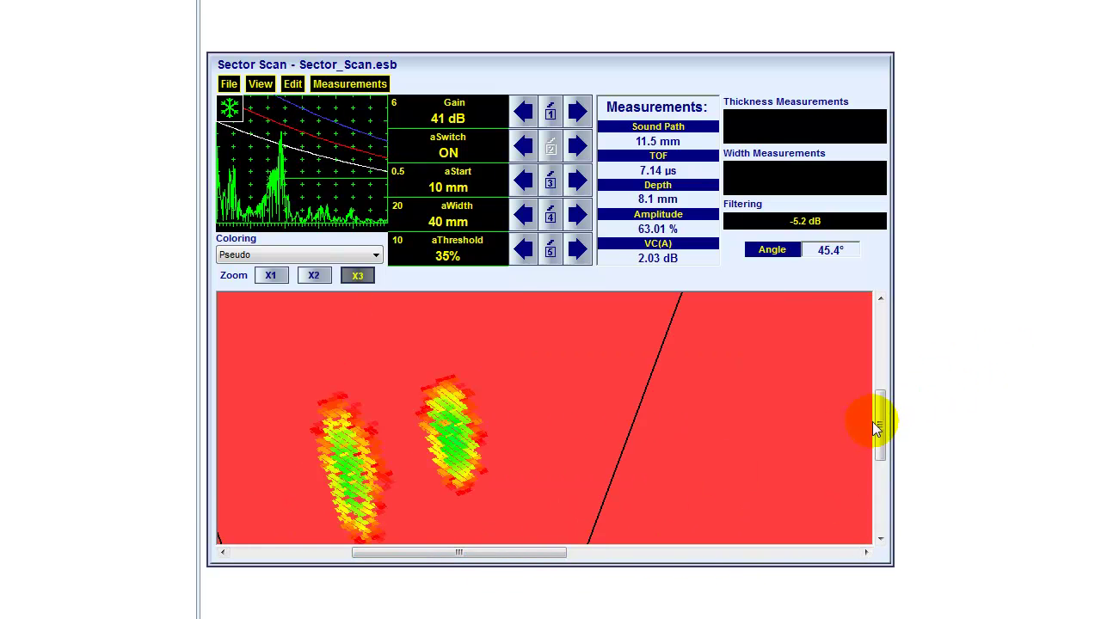
left_click_drag(880, 423, 893, 355)
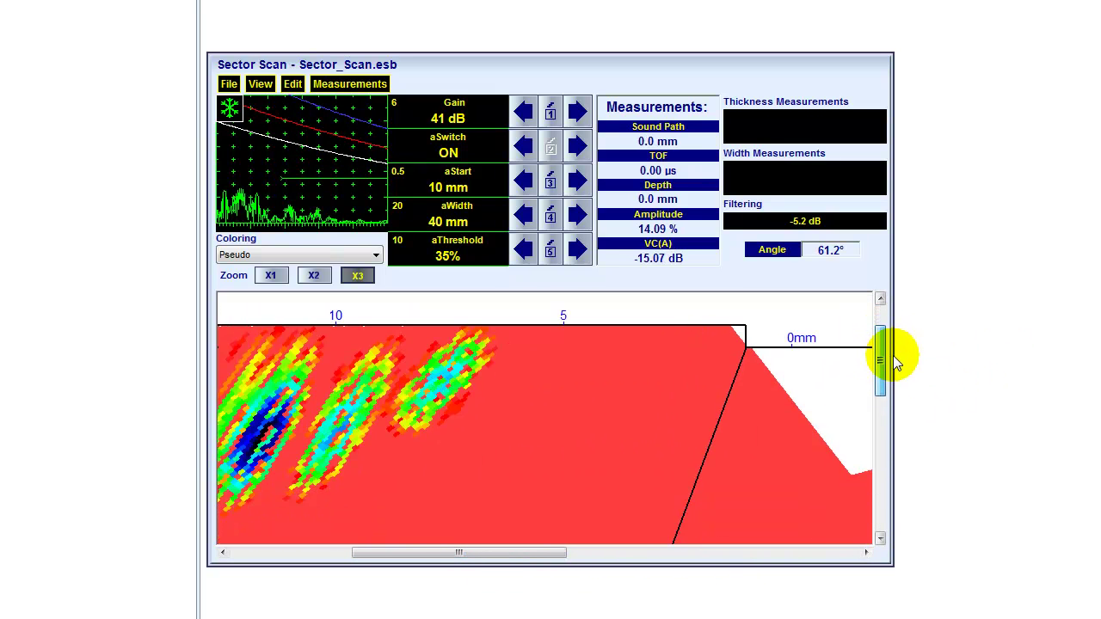
left_click_drag(520, 549, 437, 555)
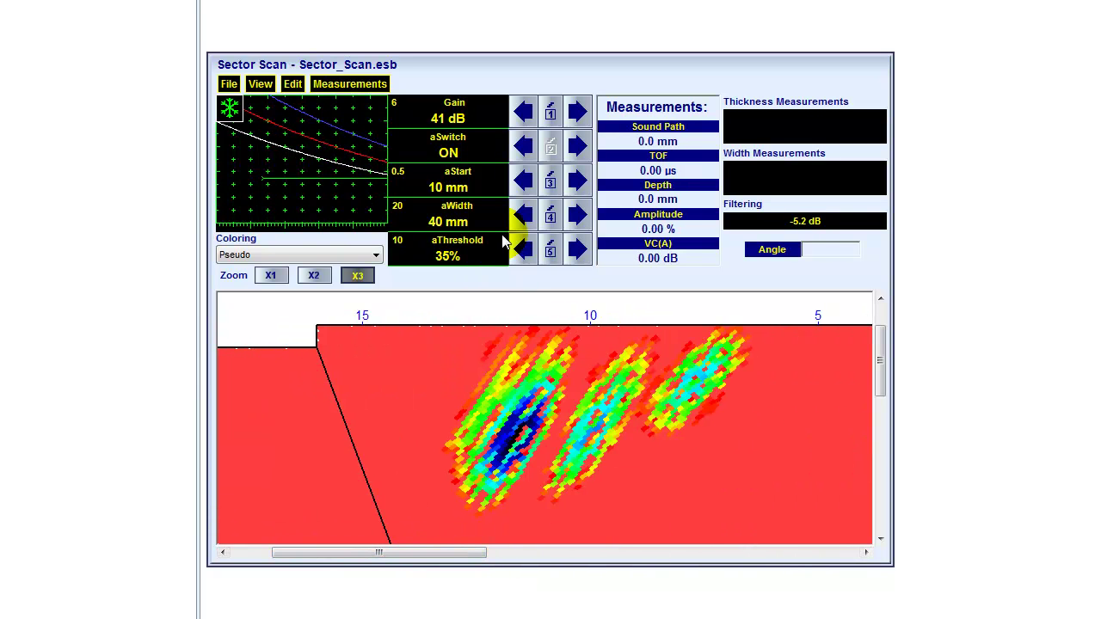
- Probe indications on the scan for A-scan readouts, then return to X1 zoom
left_click(580, 386)
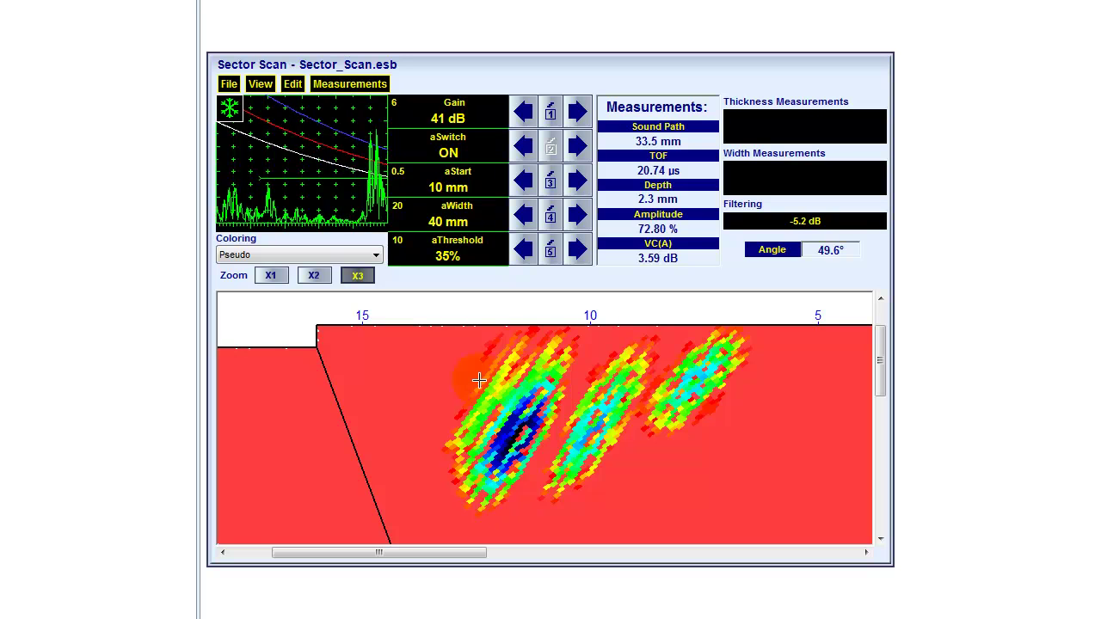
left_click(376, 312)
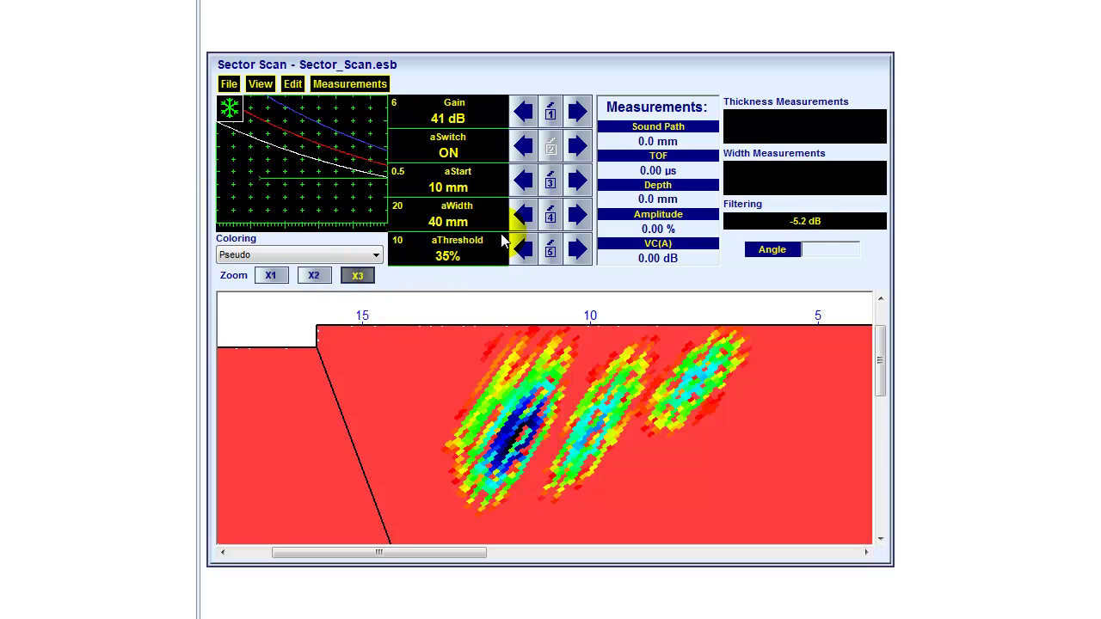
left_click(325, 326)
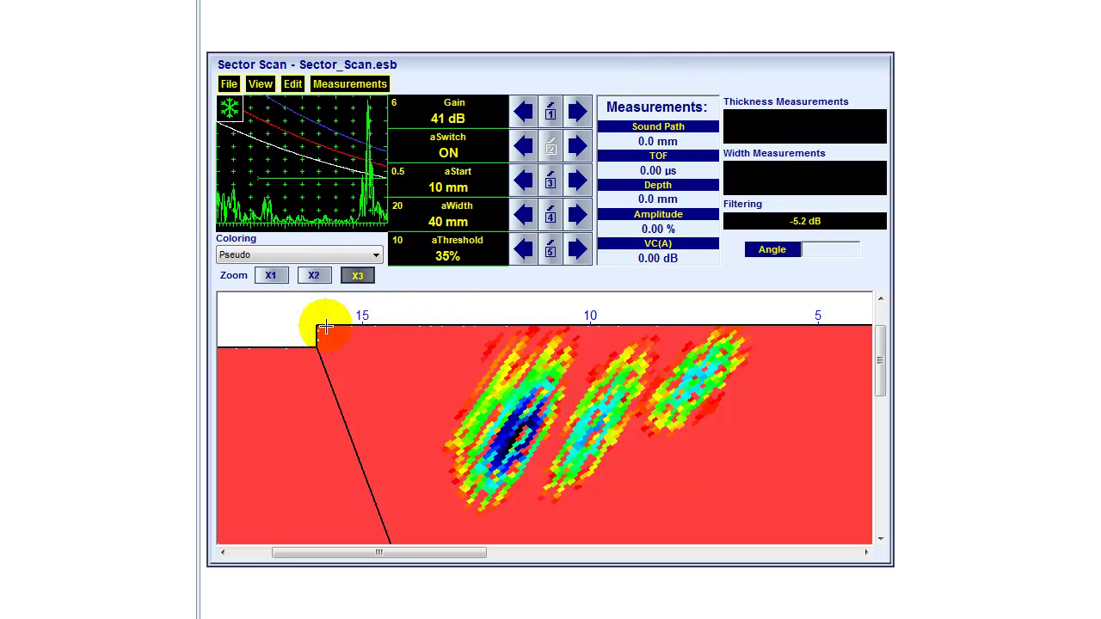
left_click(271, 275)
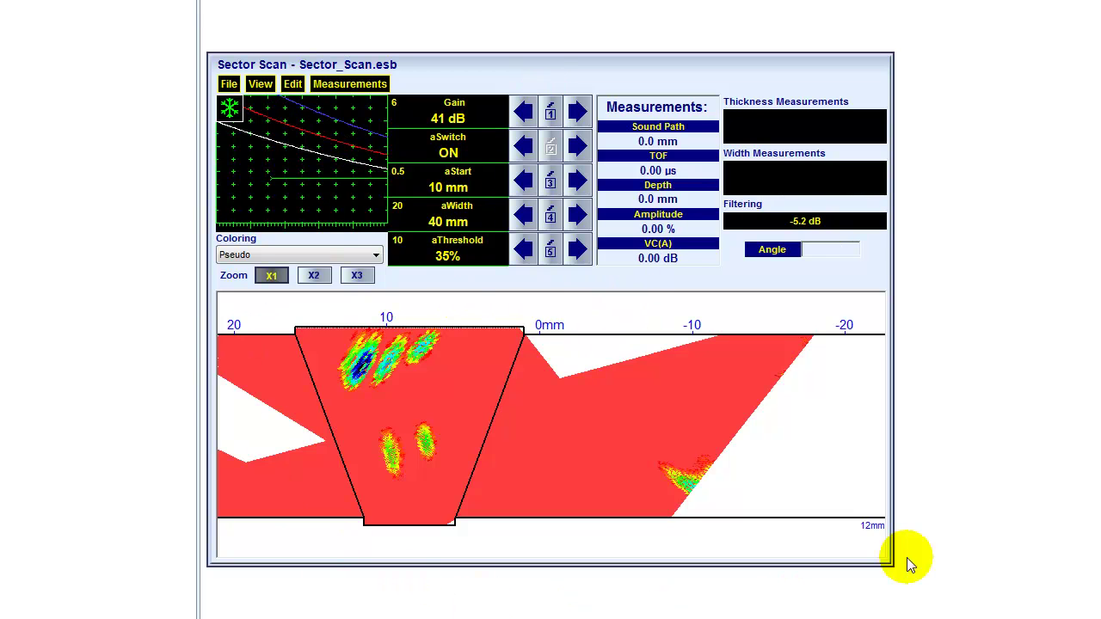
left_click(437, 420)
left_click(477, 361)
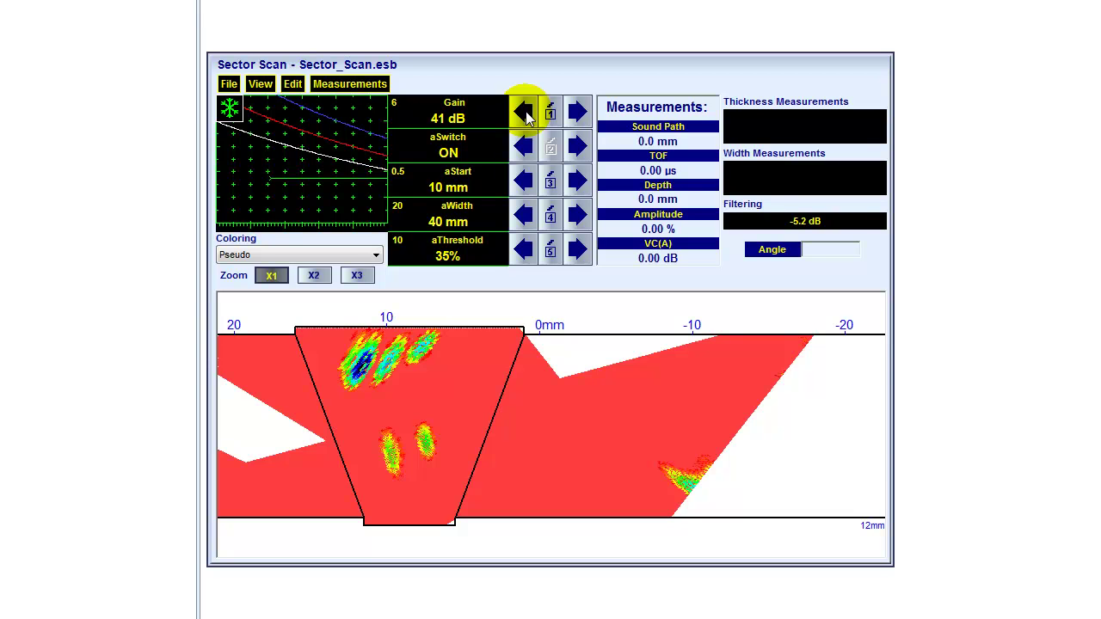
- Drop the gain to 35 dB and back to 41 dB, then set 0.5 dB gain steps
left_click(524, 113)
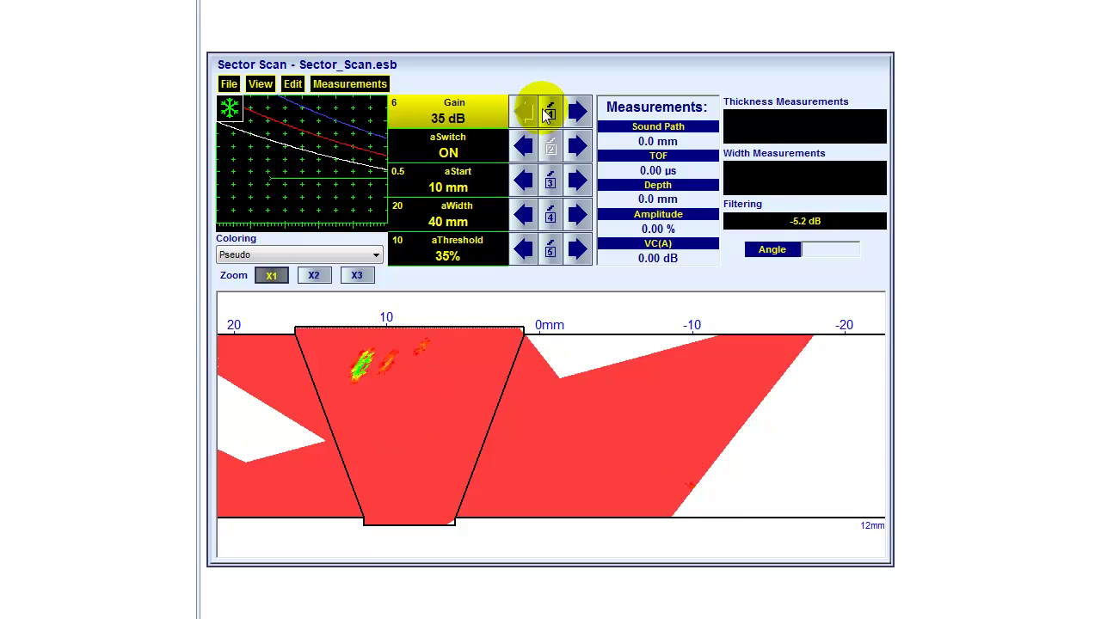
left_click(577, 111)
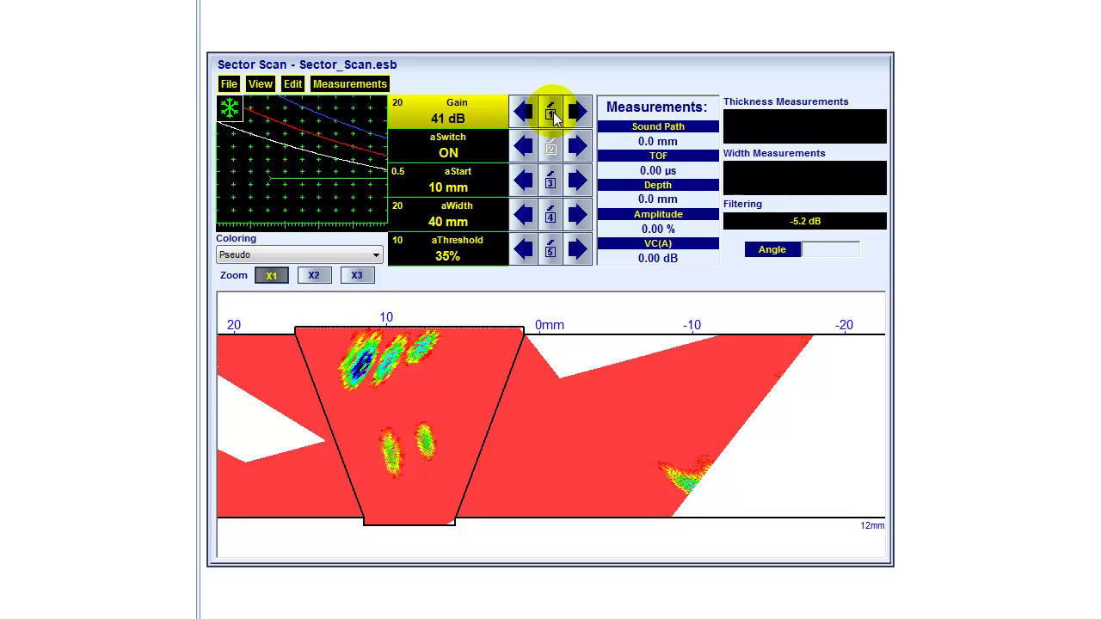
left_click(550, 113)
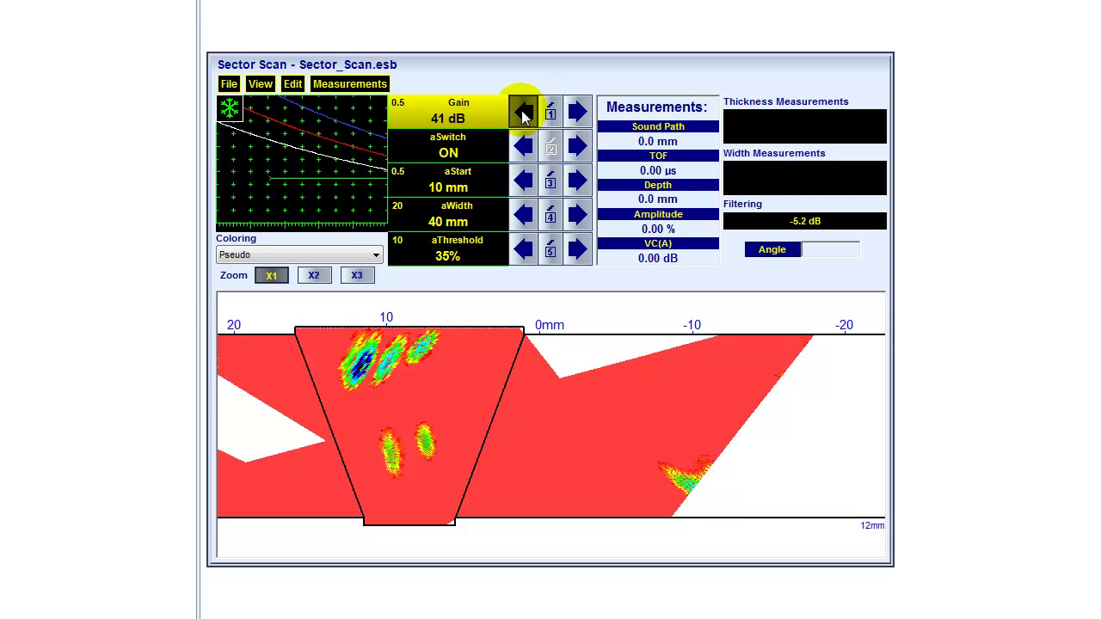
- Lower the gain in 0.5 dB steps down to 36.5 dB
left_click(523, 112)
left_click(523, 113)
left_click(523, 113)
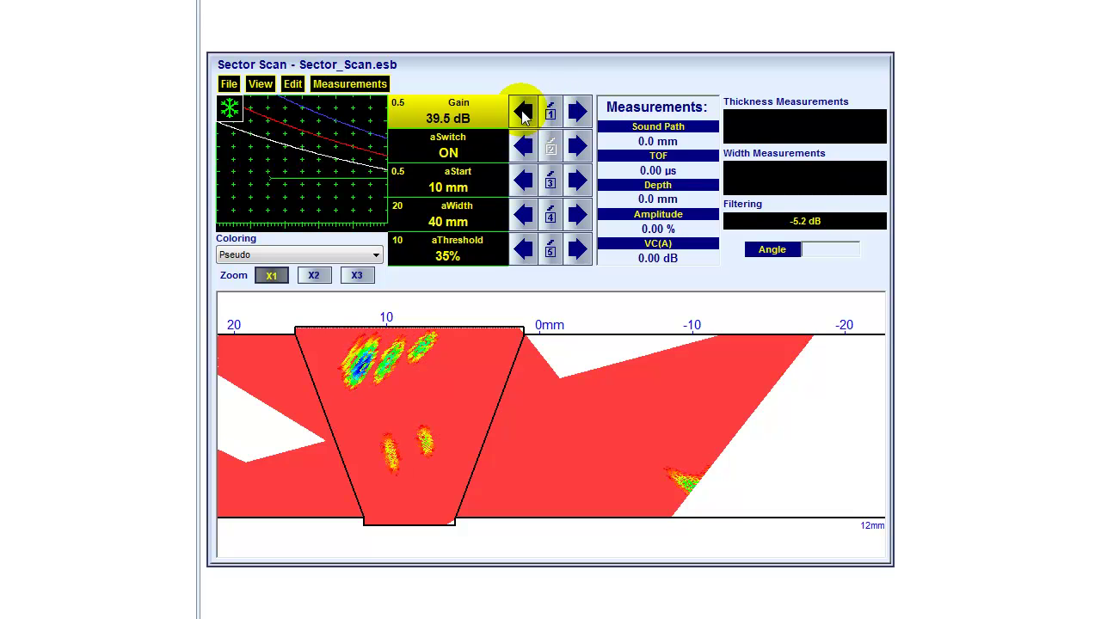
left_click(523, 112)
left_click(523, 113)
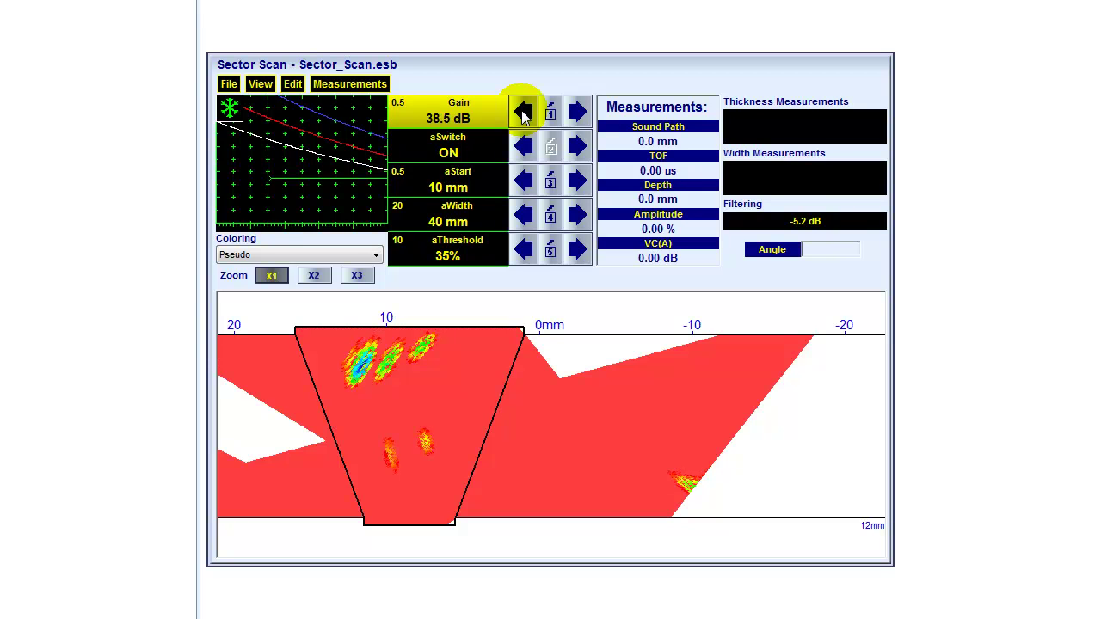
left_click(523, 113)
left_click(523, 113)
left_click(523, 113)
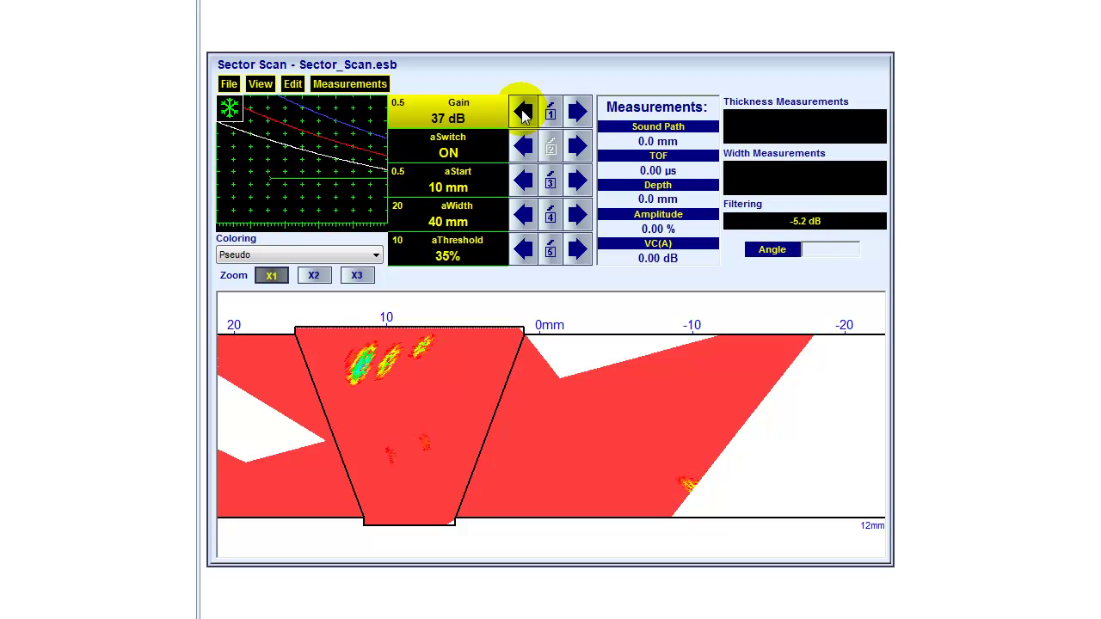
left_click(523, 113)
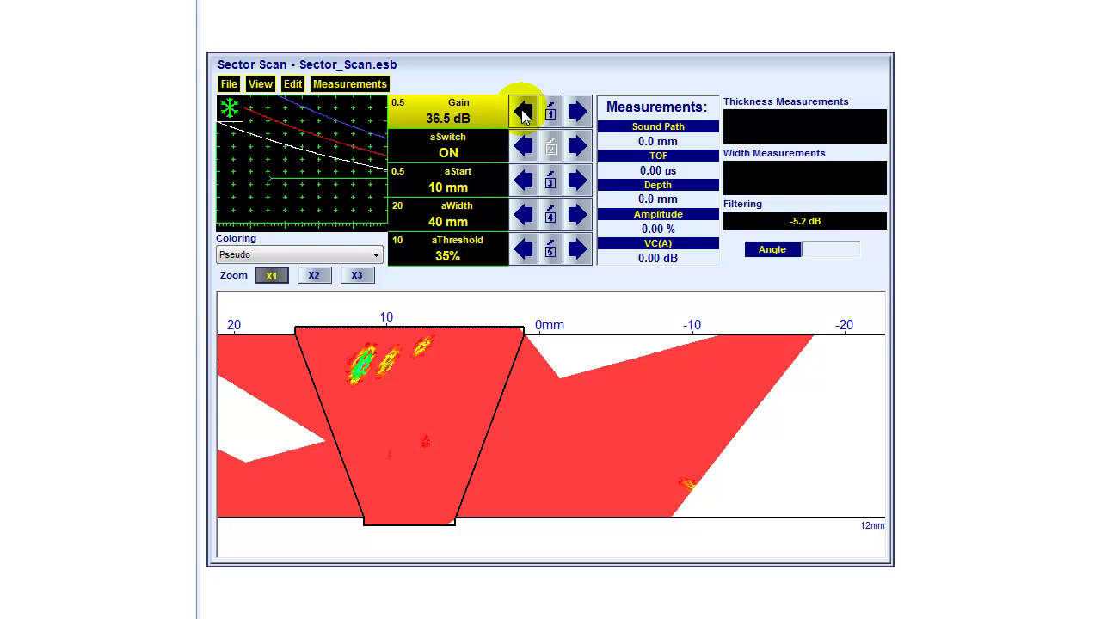
- Raise the gain in 0.5 dB steps from 36.5 dB up to 40.5 dB
left_click(577, 112)
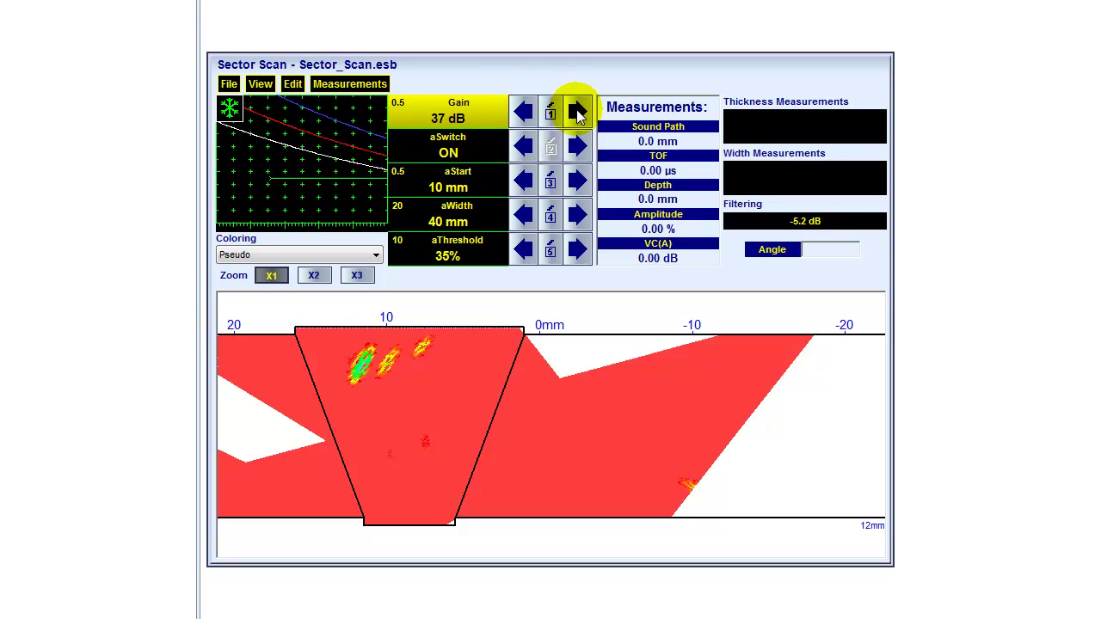
left_click(577, 112)
left_click(577, 112)
left_click(577, 113)
left_click(577, 112)
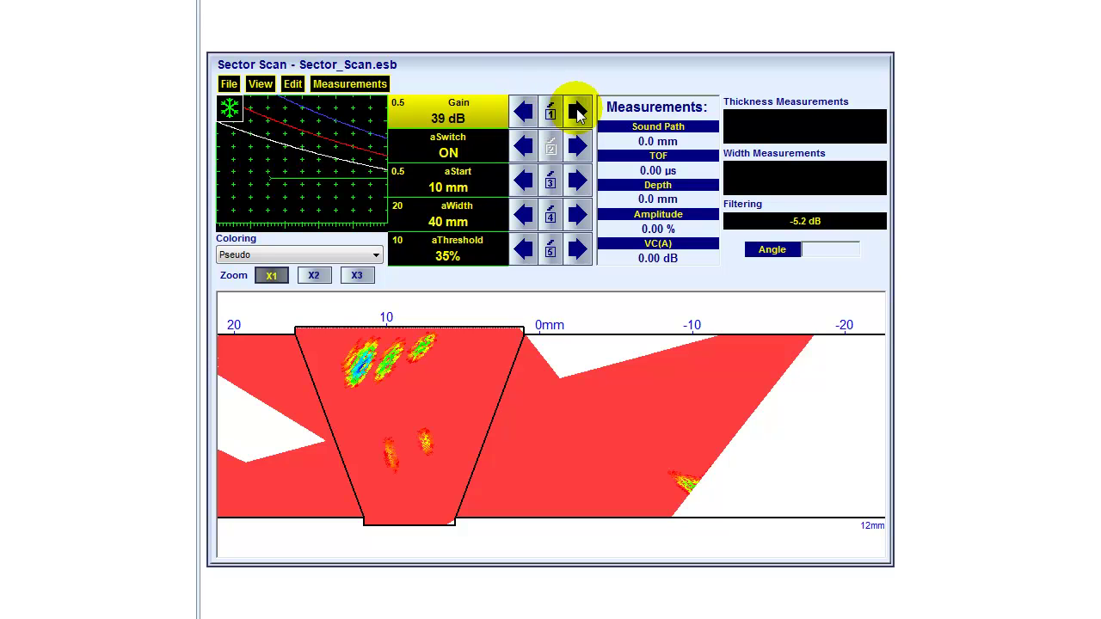
left_click(577, 112)
left_click(577, 112)
left_click(576, 113)
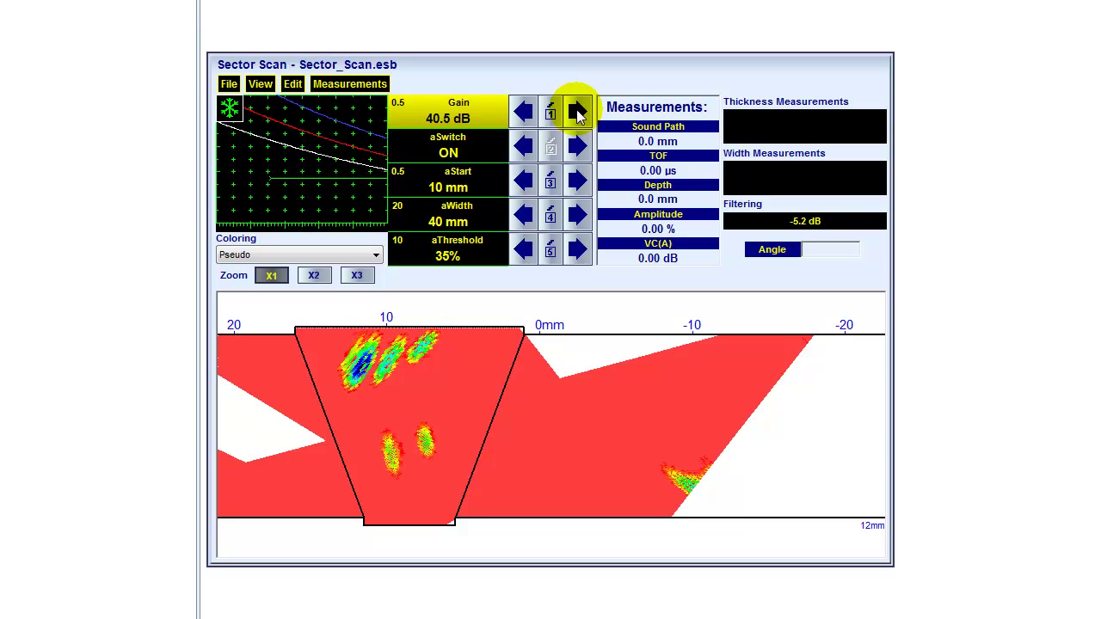
left_click(576, 113)
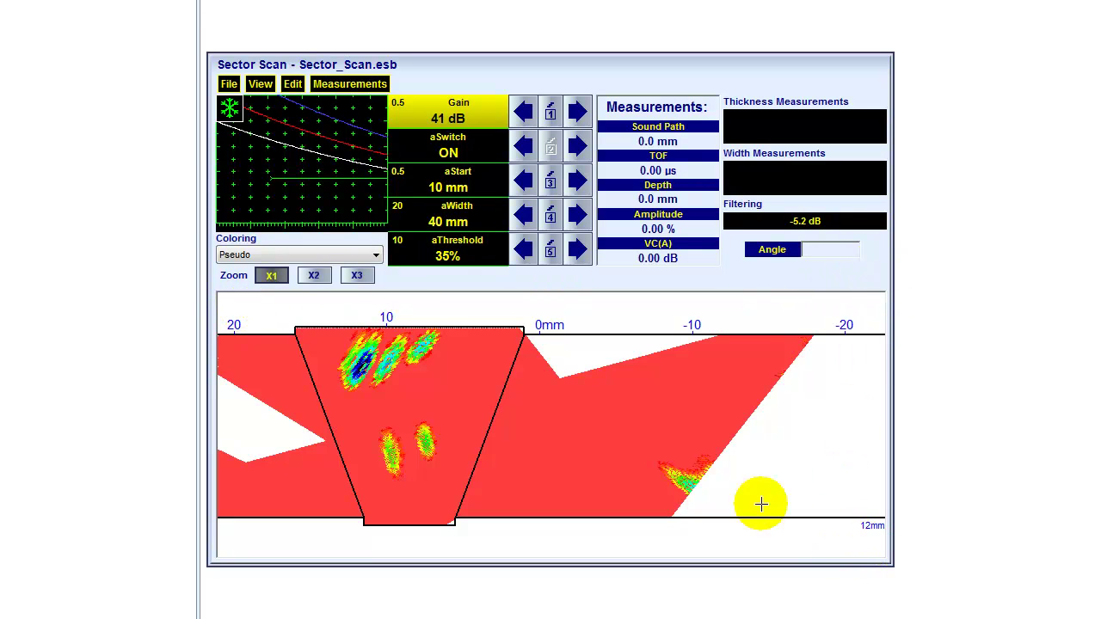
mouse_move(762, 504)
left_mouse_down()
mouse_move(545, 401)
mouse_move(481, 392)
left_mouse_up()
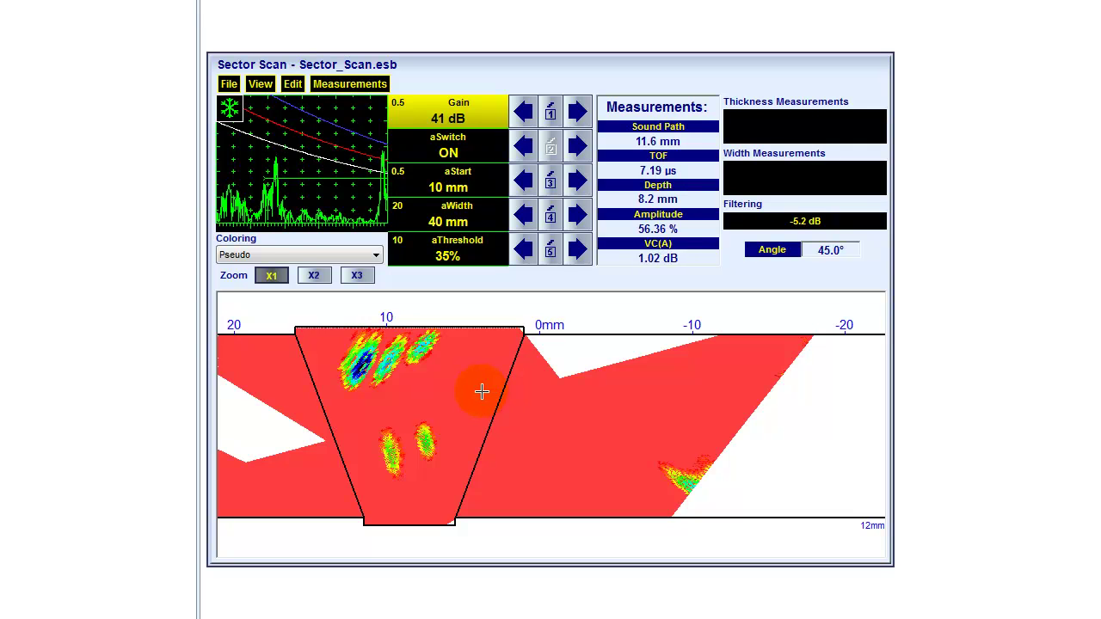
mouse_move(481, 392)
left_mouse_down()
mouse_move(487, 339)
mouse_move(369, 123)
left_mouse_up()
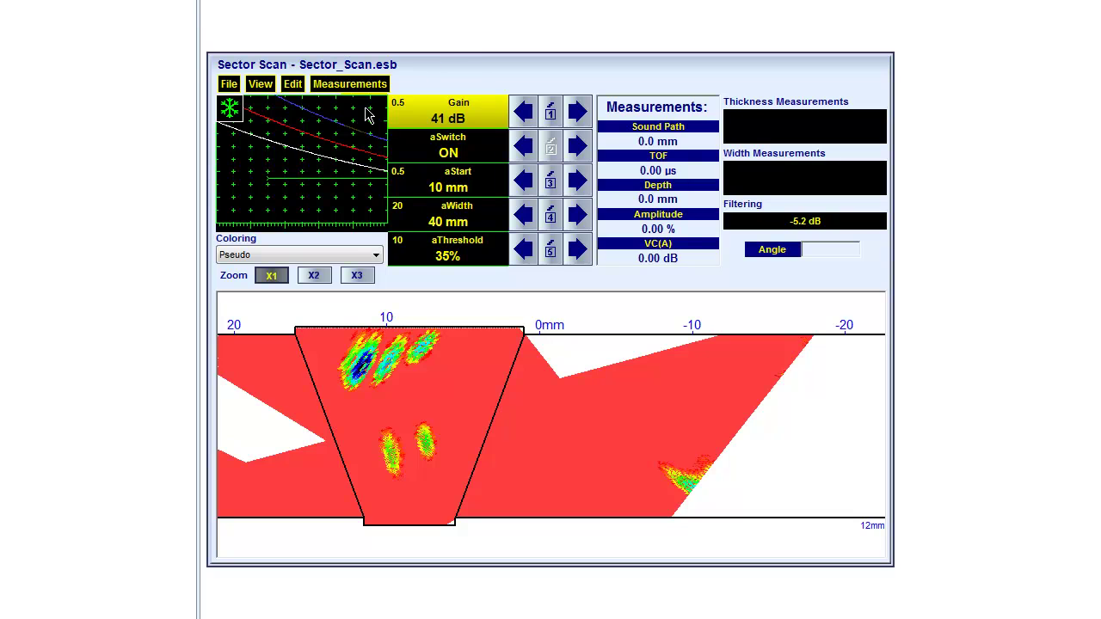